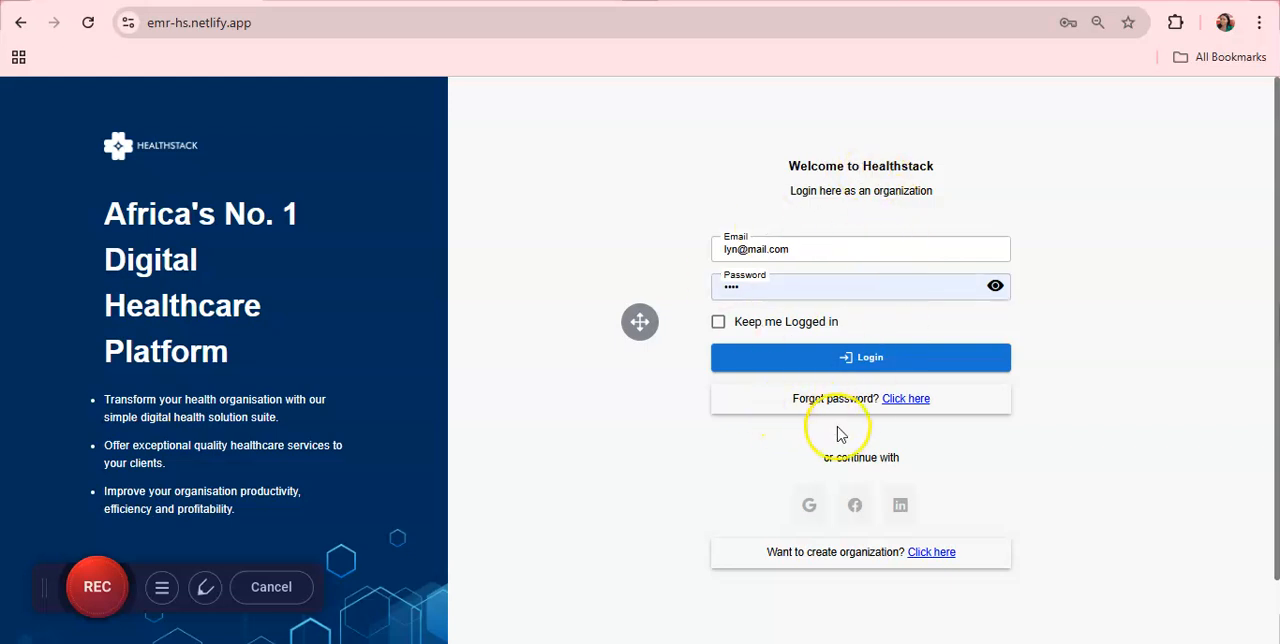
Step: Log in with the filled-in organization credentials and save the login in the browser
left_click(890, 360)
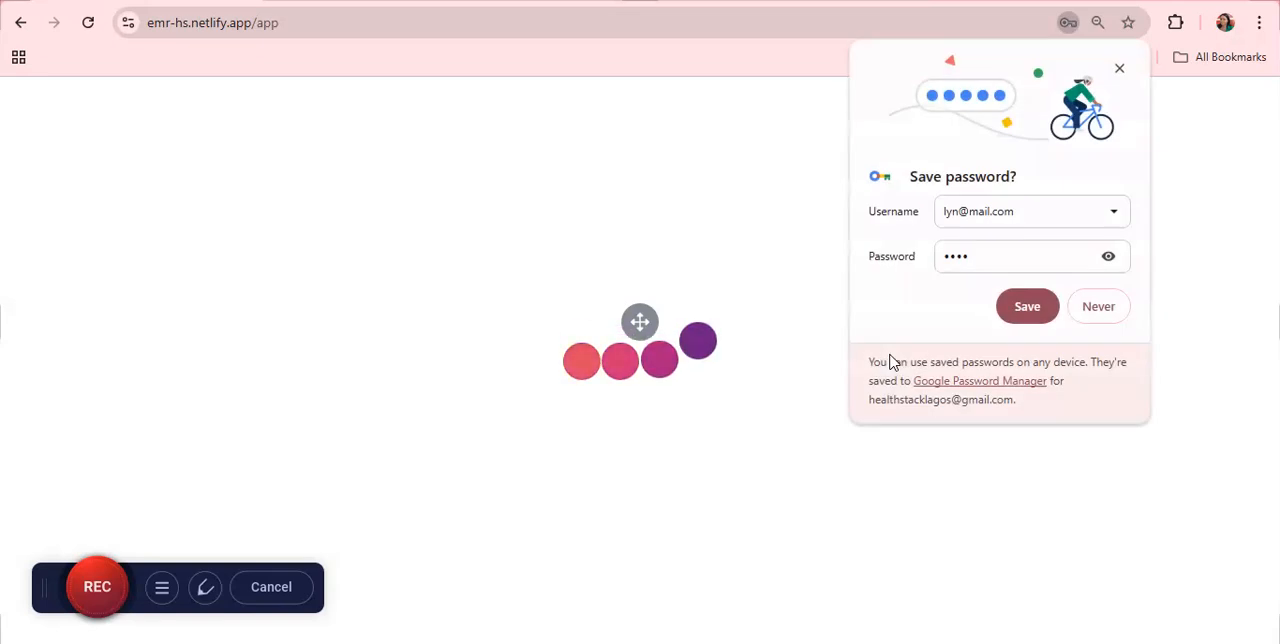
left_click(1054, 309)
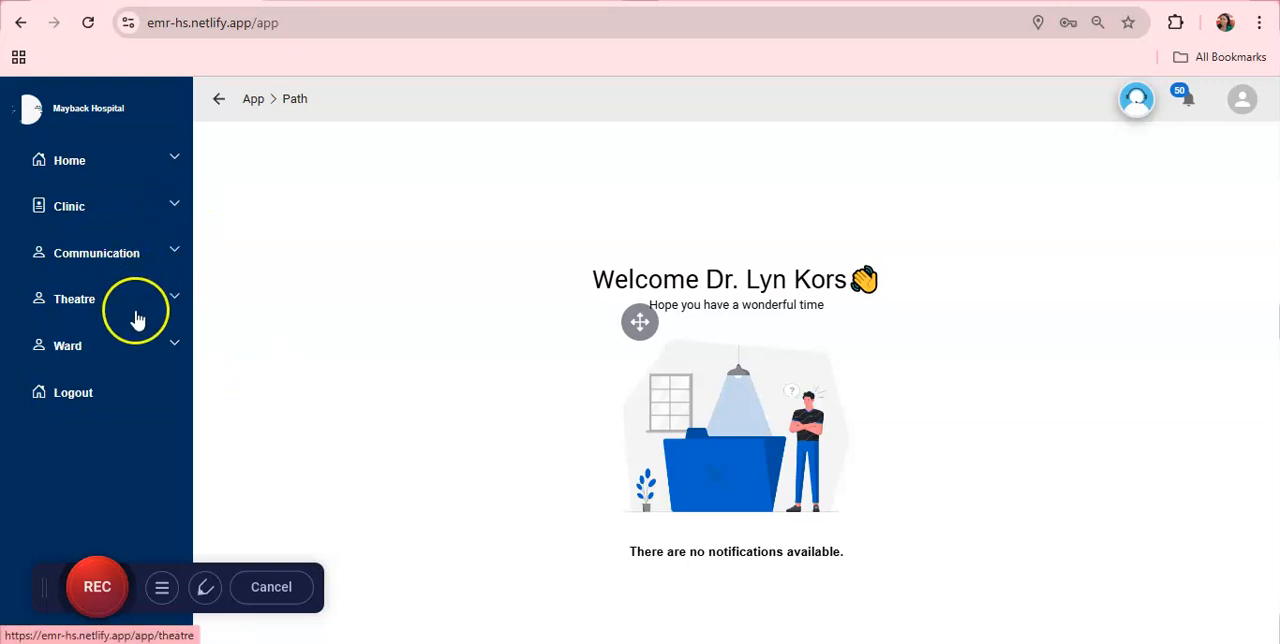
Step: From the Clinic check-in list, open the first client's appointment dated 31/10/2024 and start attending to the client
left_click(175, 210)
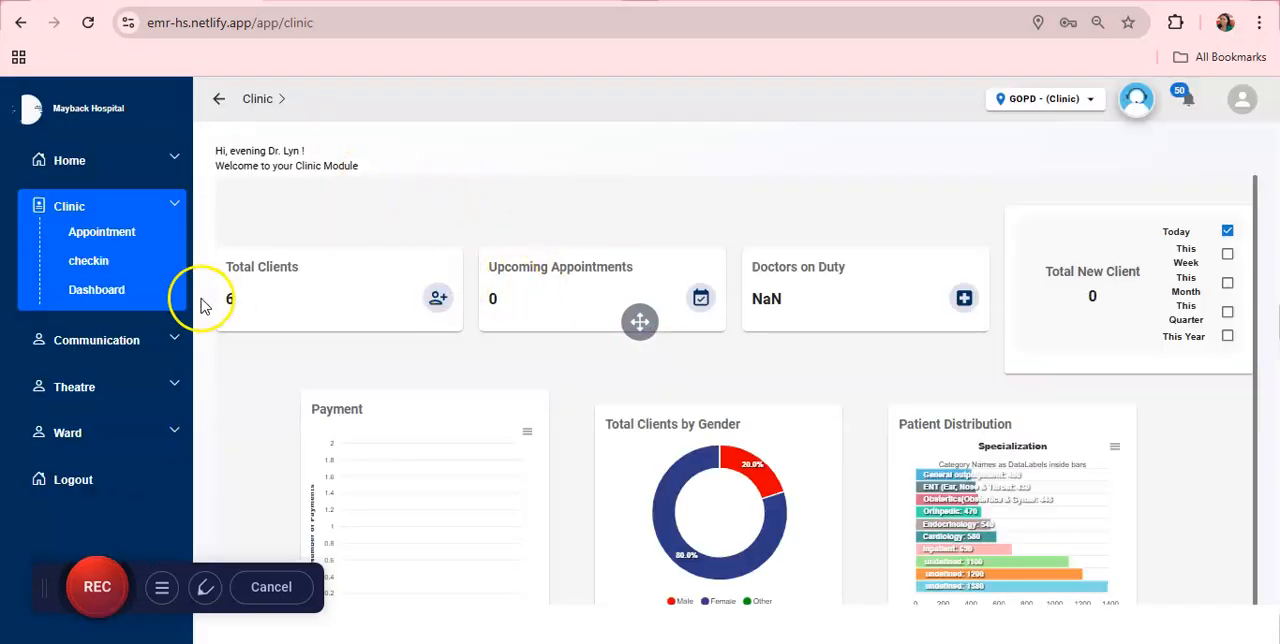
left_click(90, 262)
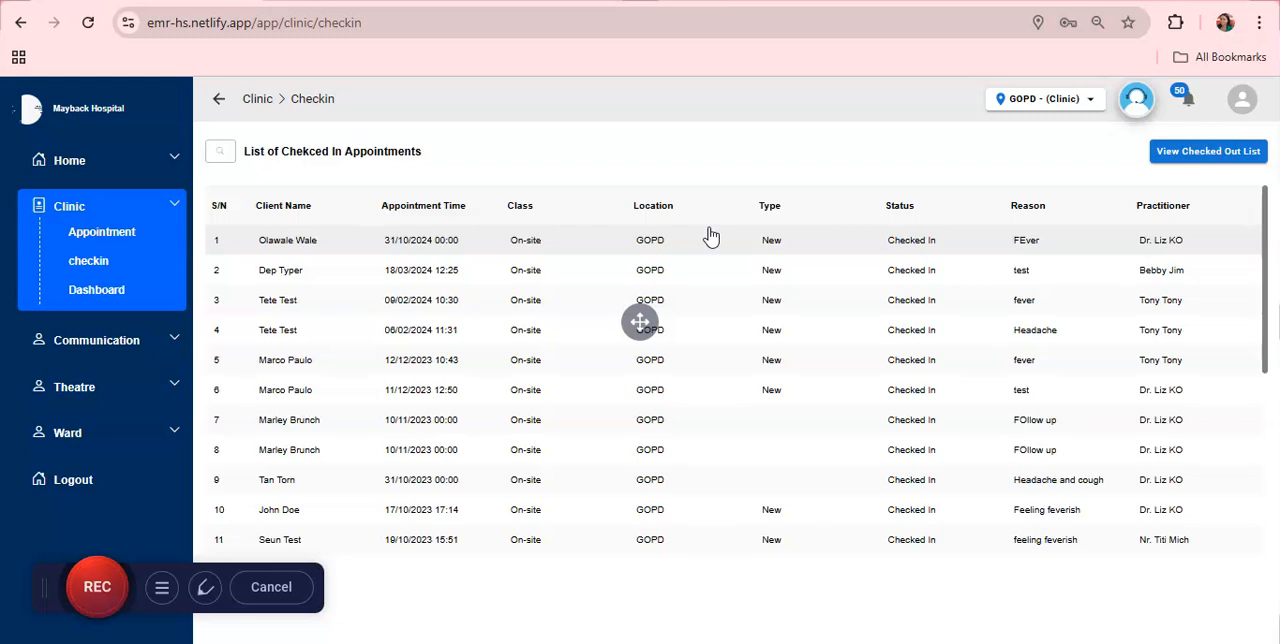
left_click(335, 243)
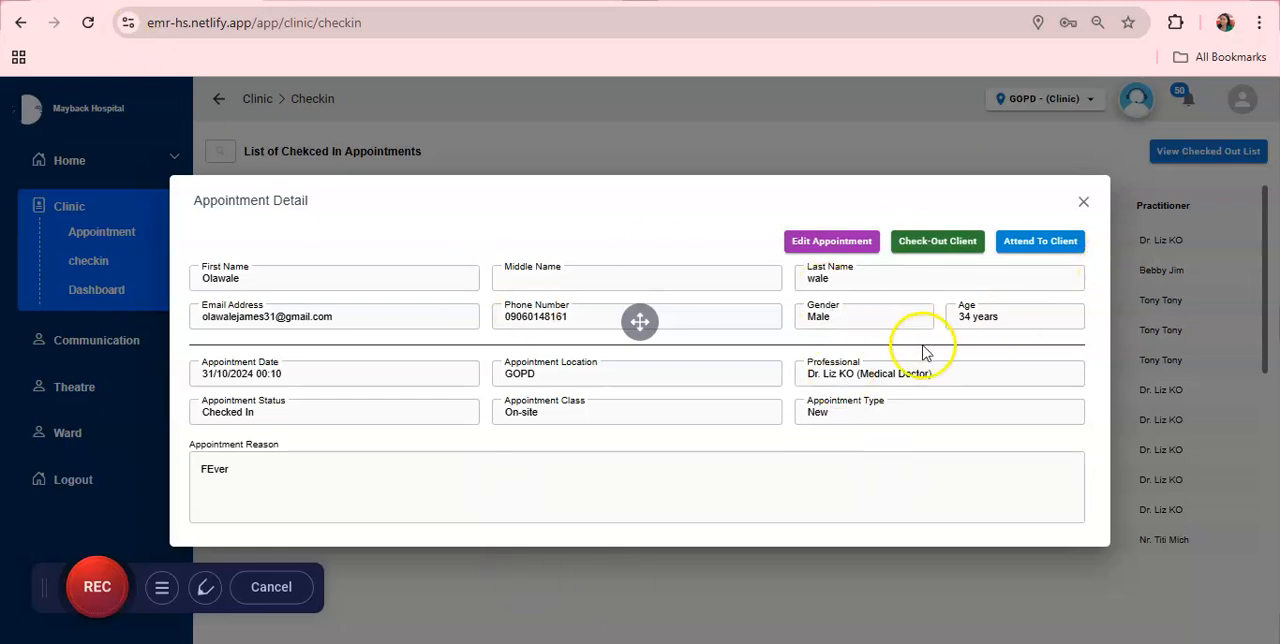
left_click(1040, 247)
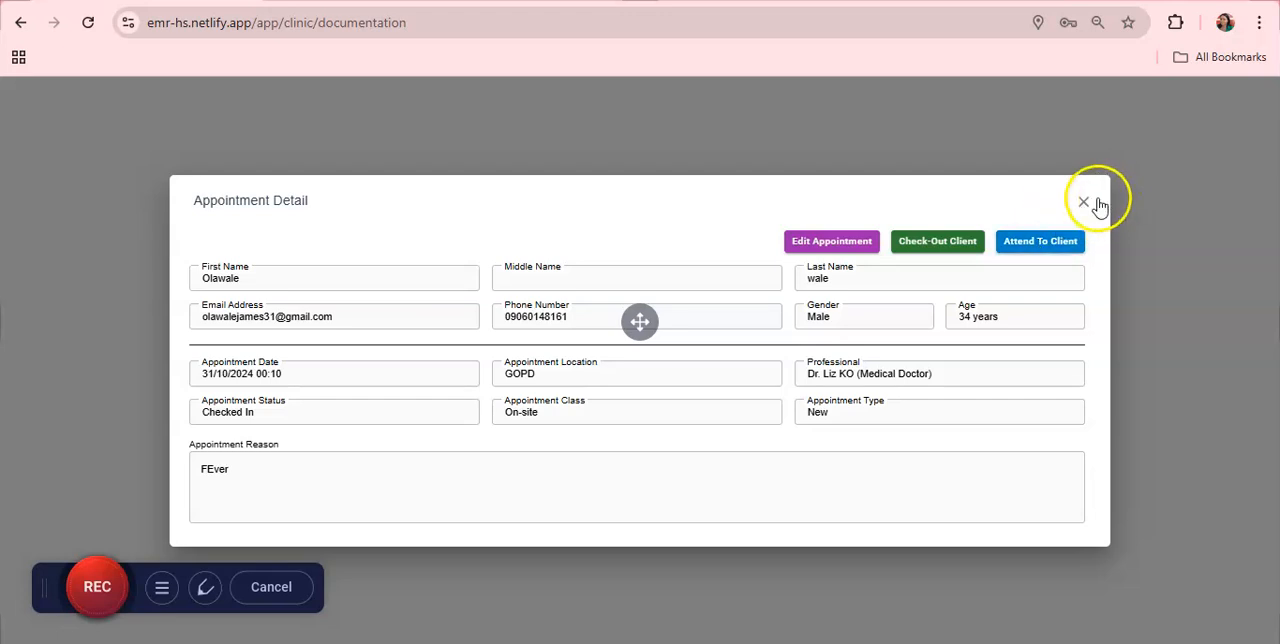
left_click(1163, 149)
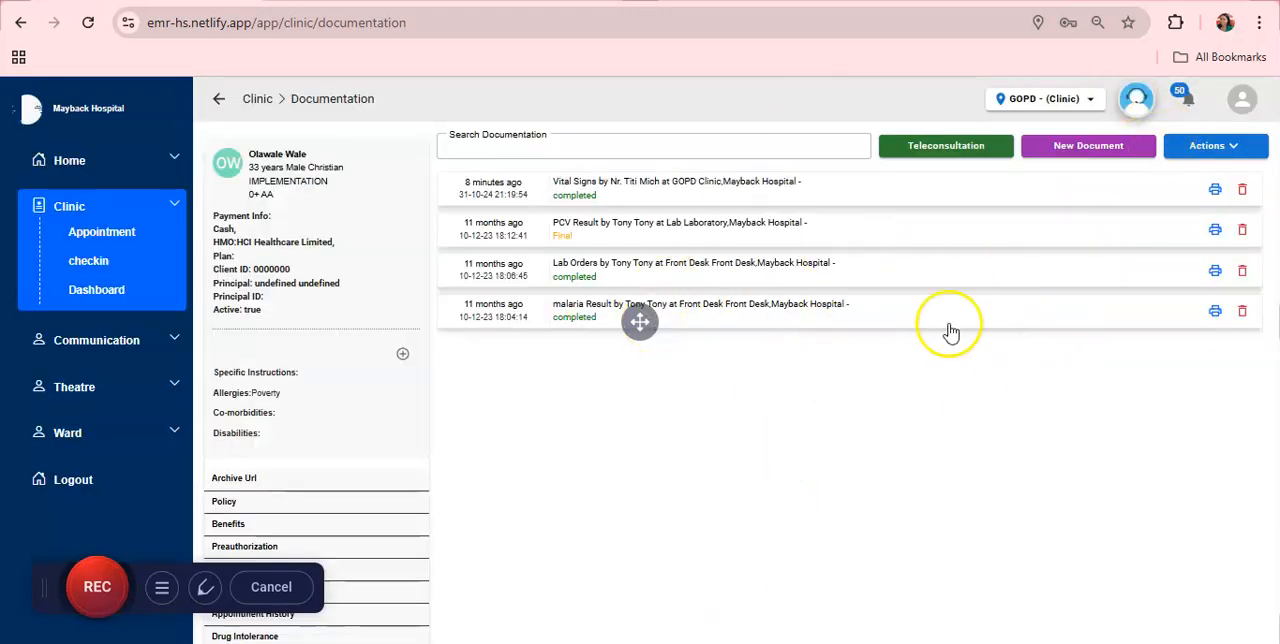
Step: Review the field values in the client's latest Vital Signs document, and collapse it
left_click(660, 188)
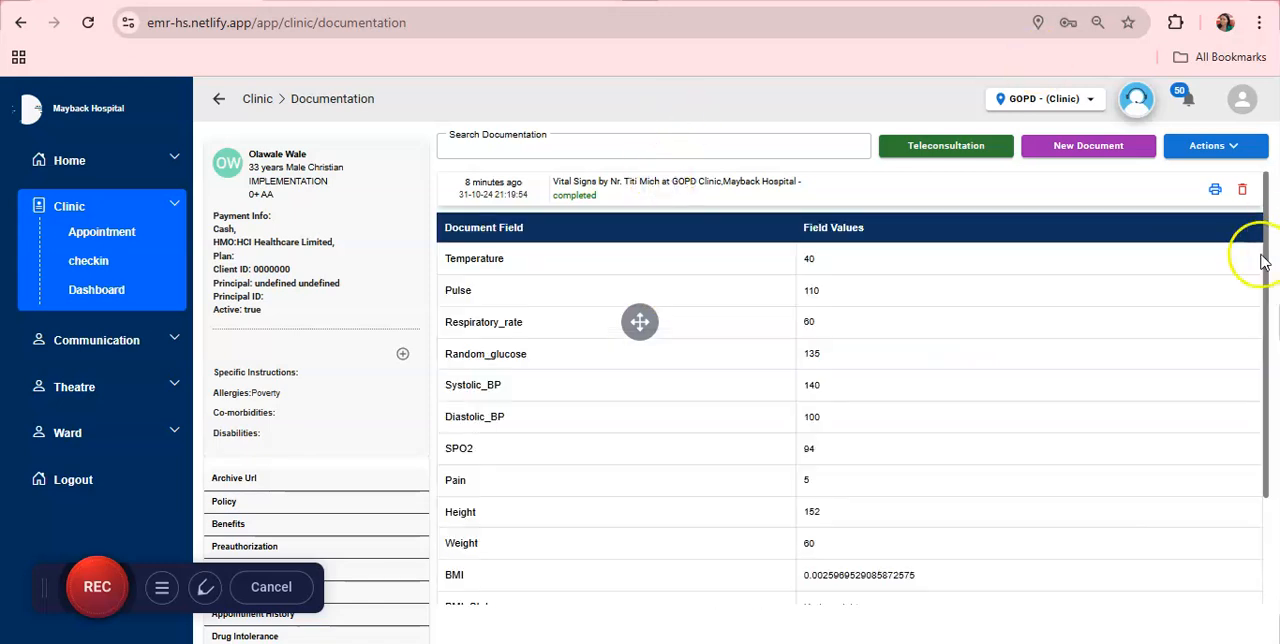
left_click_drag(1268, 264, 1254, 206)
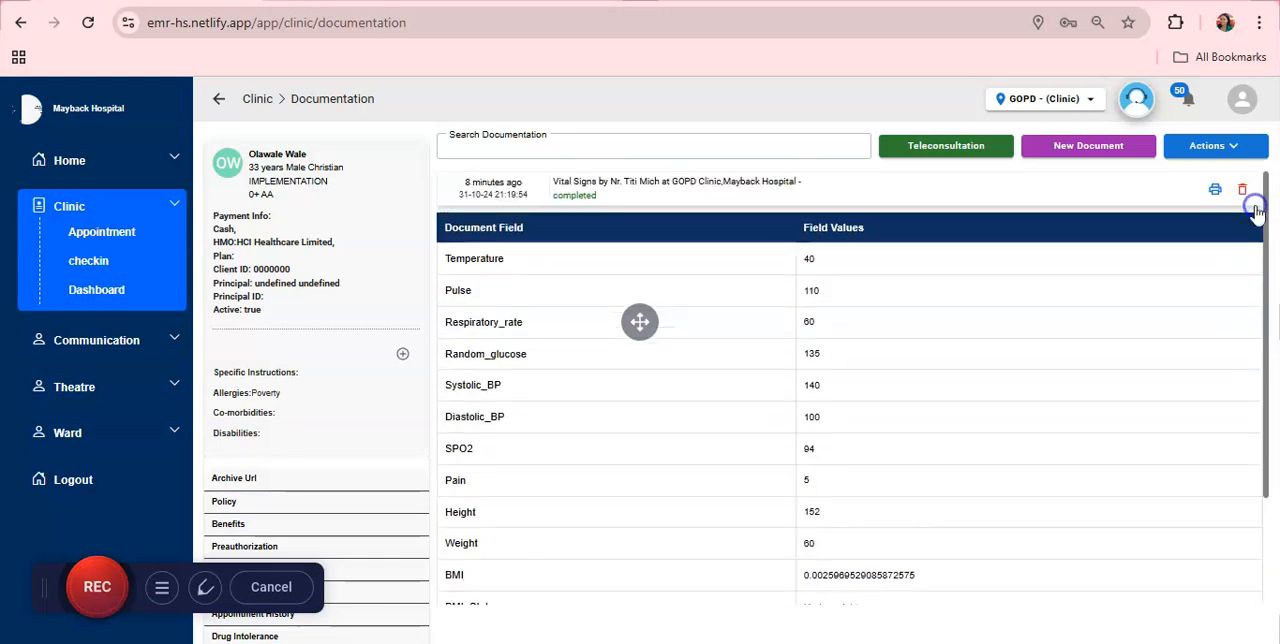
left_click(728, 192)
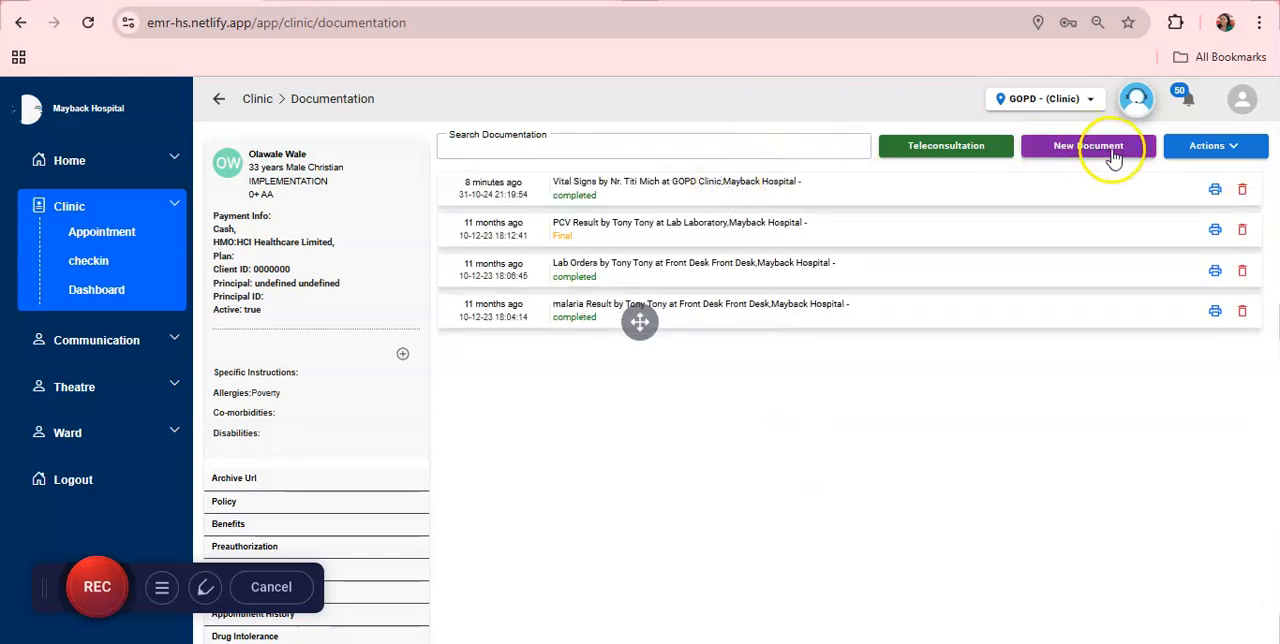
Step: Start a new Clinical Note with symptoms "nssnsno", clinical findings "dnjnnfk" and plan "jkc j vj o"
left_click(1090, 150)
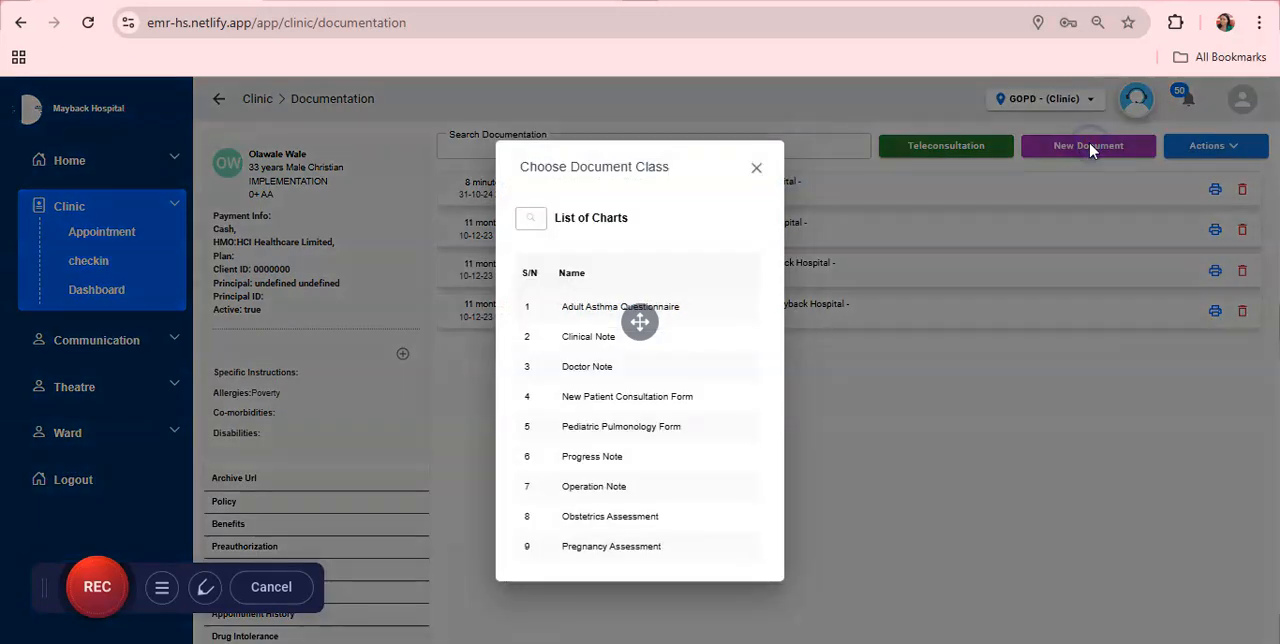
left_click(590, 346)
left_click(928, 169)
type("nssnsno")
left_click(914, 236)
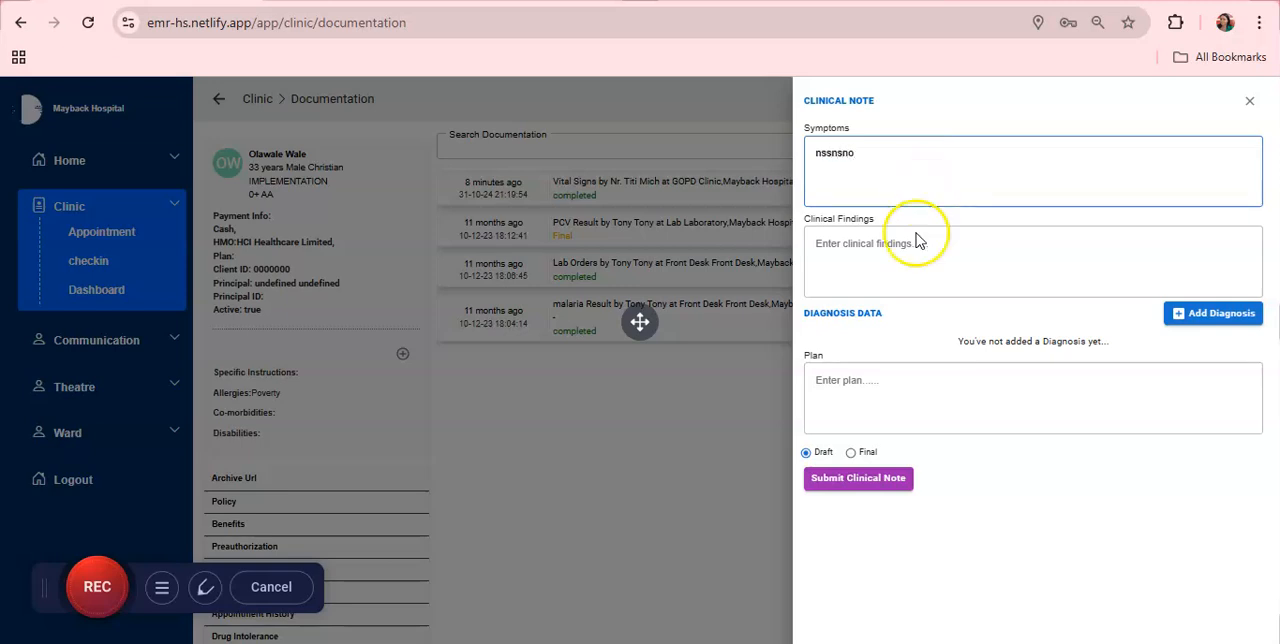
type("dnjnnfk")
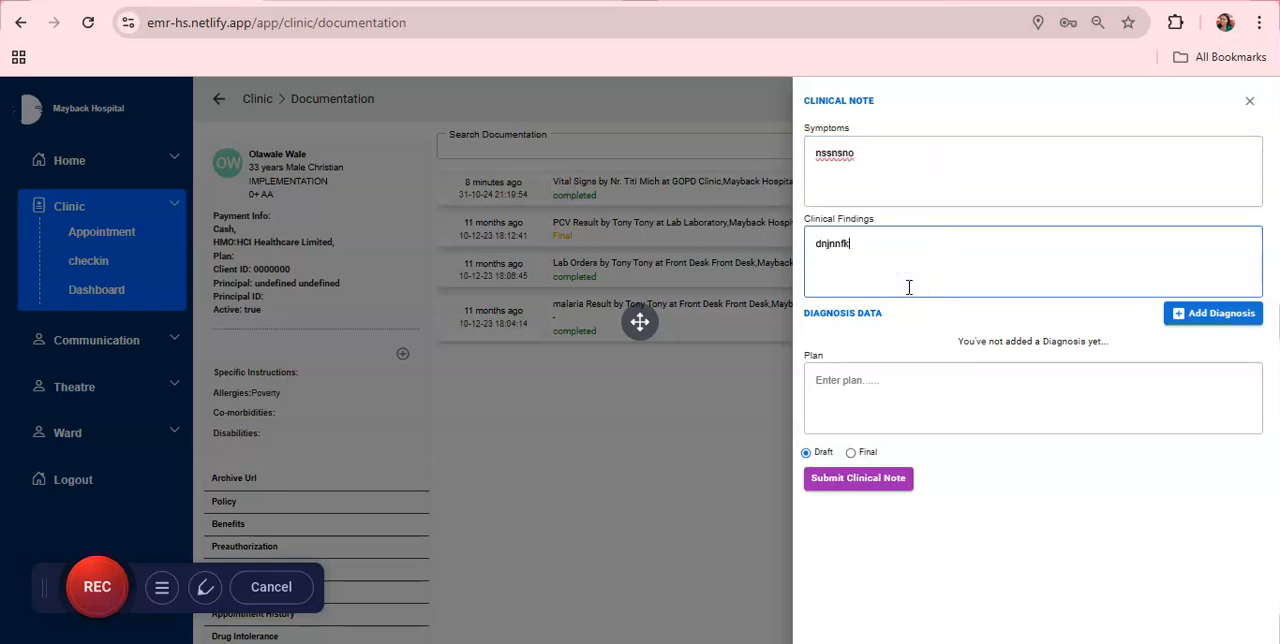
left_click(918, 390)
type("jkc j vj o")
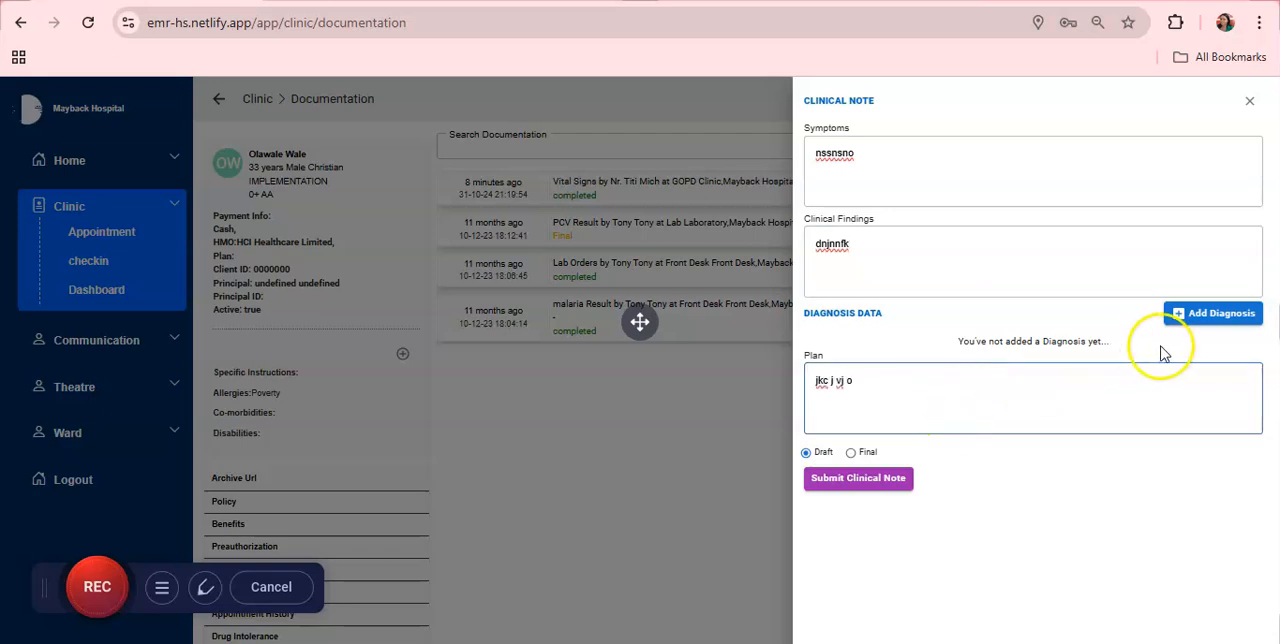
Step: Add a Working Diagnosis of Malaria to the clinical note with ICD 11 code XN7K1 Plasmodium malariae
left_click(1208, 313)
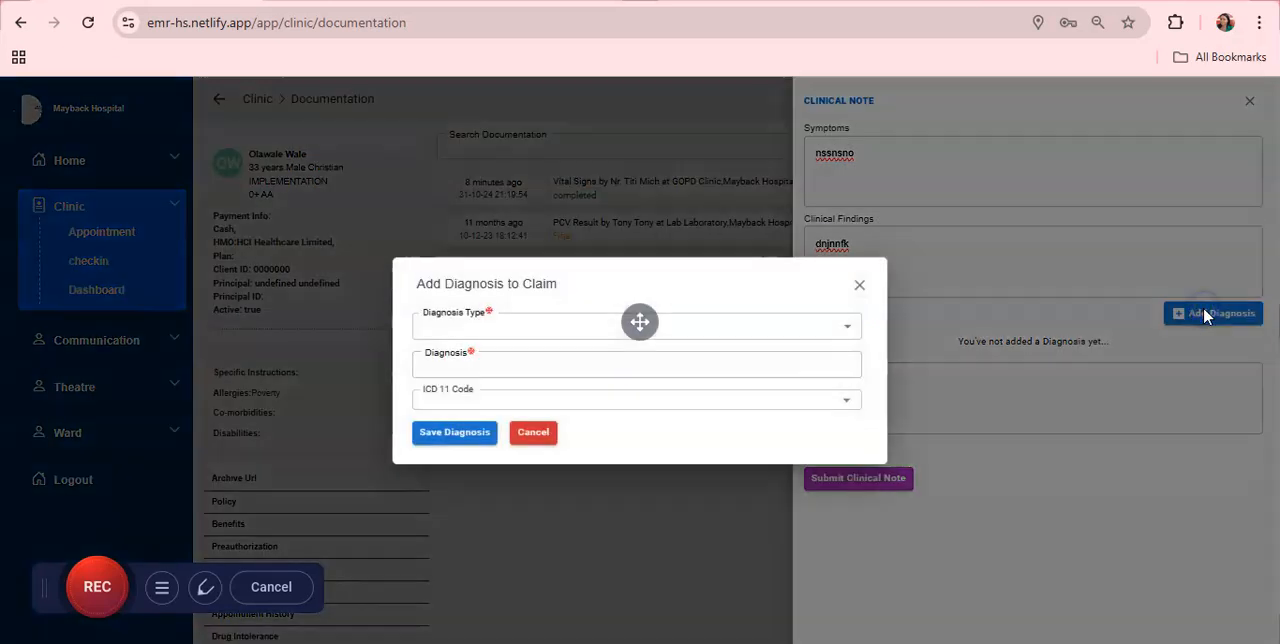
left_click(580, 320)
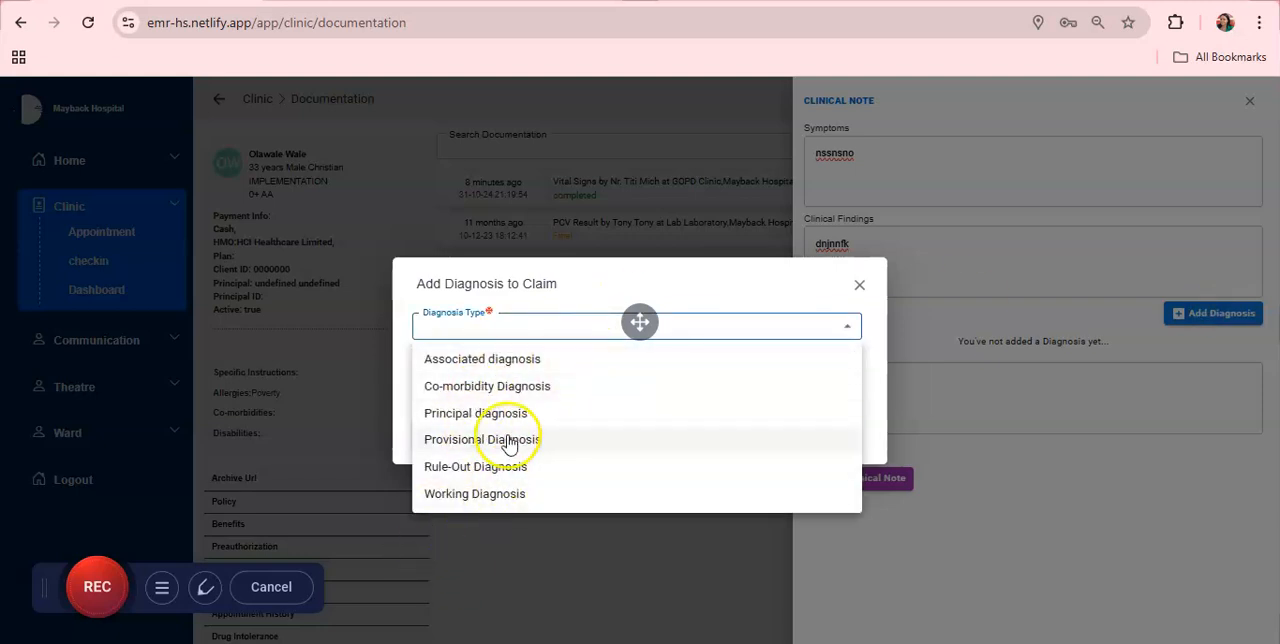
left_click(502, 492)
left_click(510, 362)
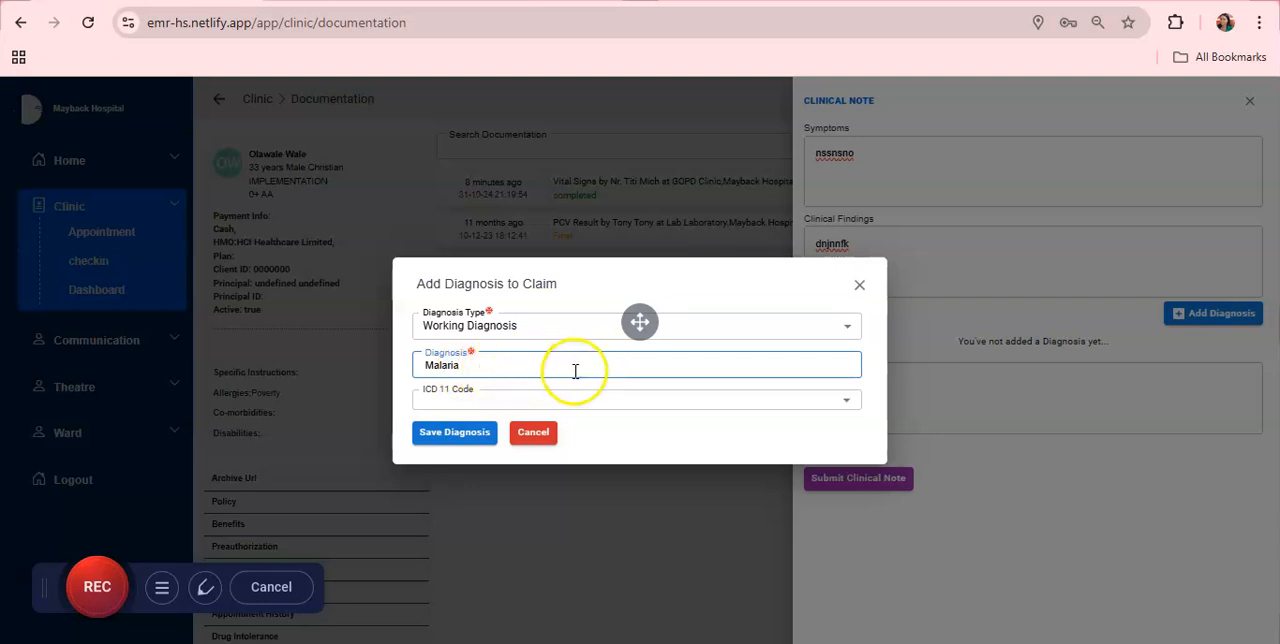
left_click(512, 370)
left_click(499, 401)
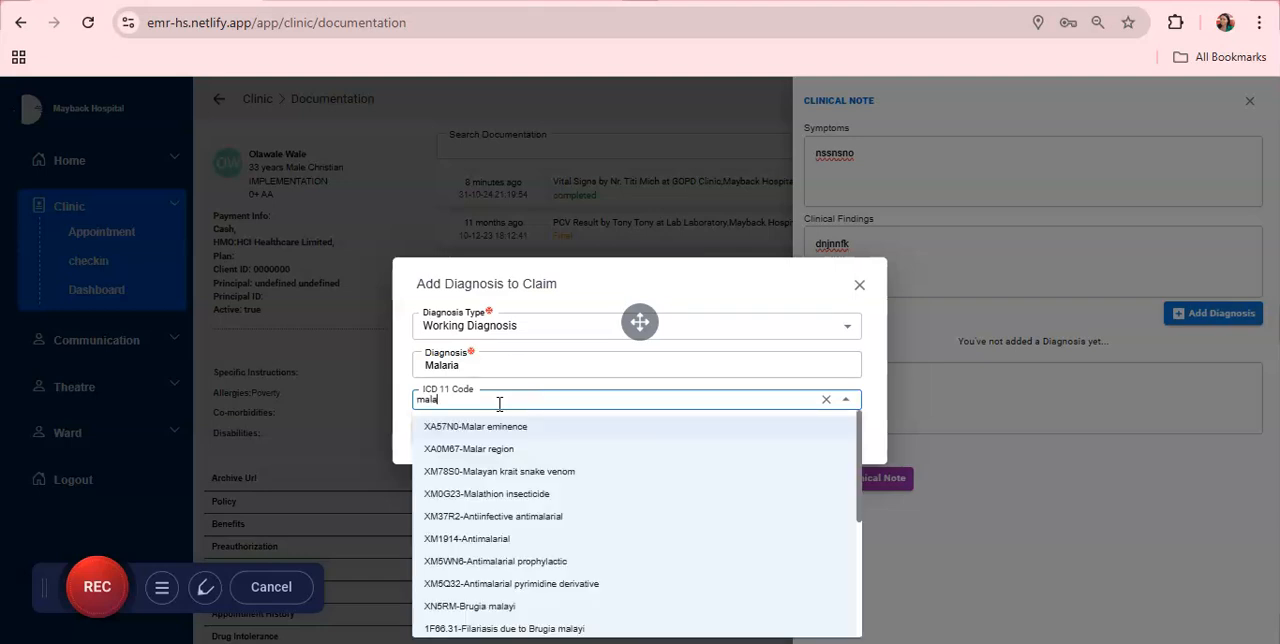
type("malaria")
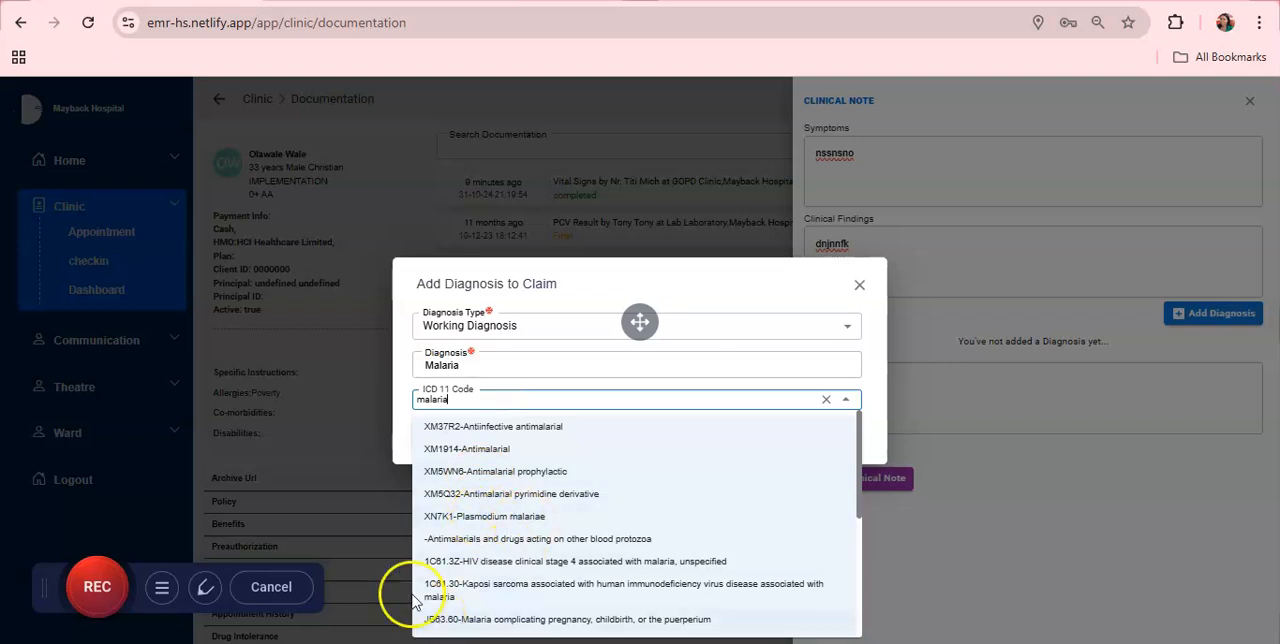
left_click(522, 517)
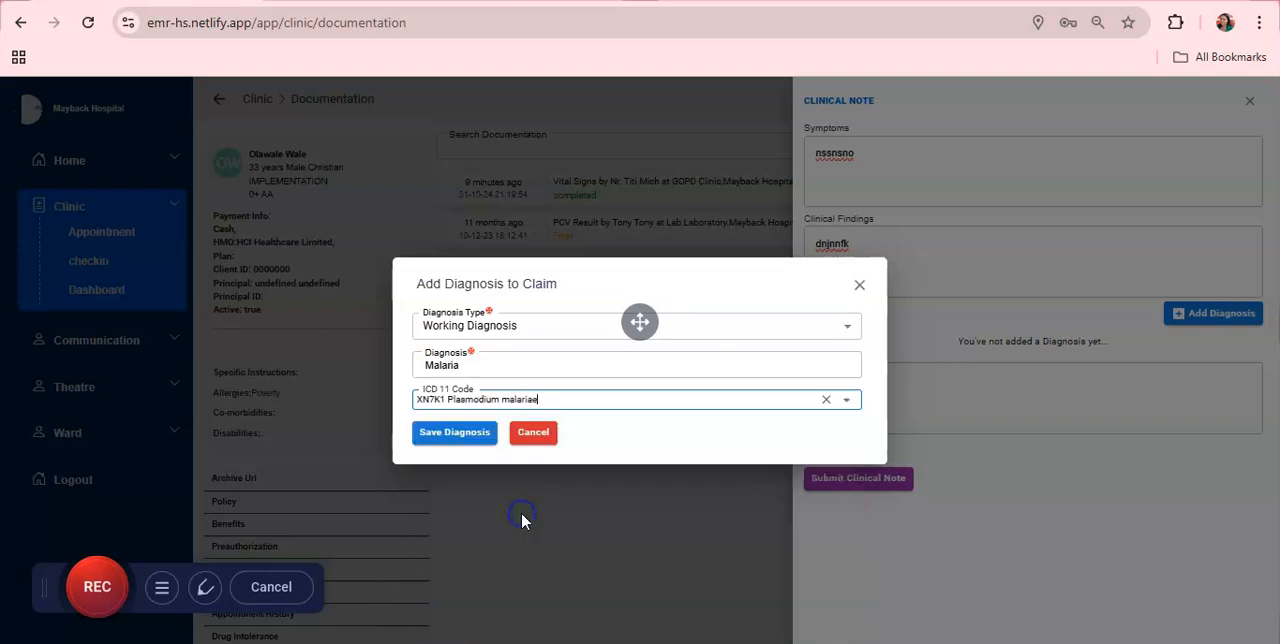
left_click(465, 436)
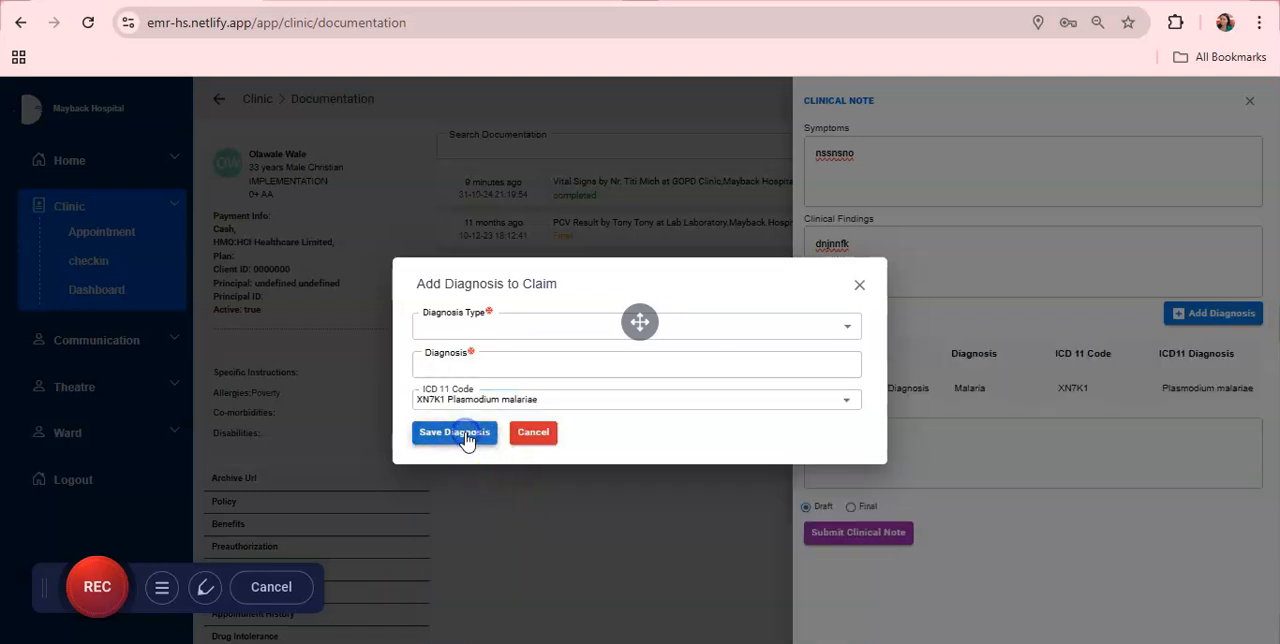
Step: Add an Associated diagnosis of Typhoid with ICD 11 code 1A07 Typhoid fever, and close the diagnosis form
left_click(712, 328)
left_click(537, 358)
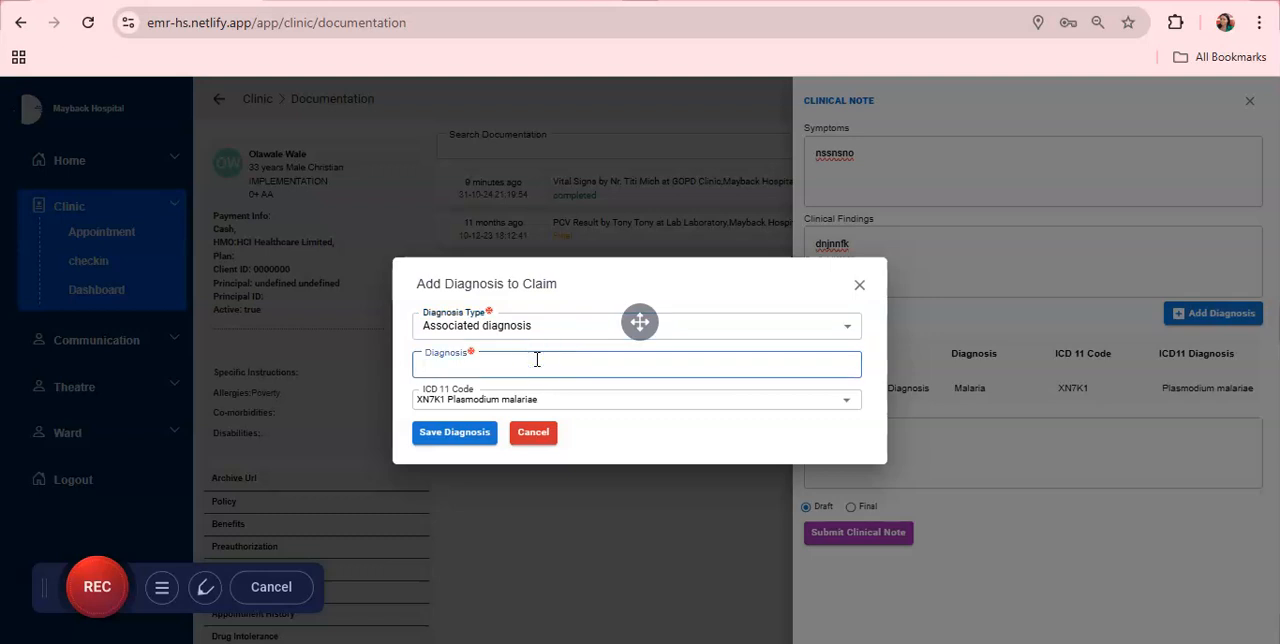
type("Typhoid")
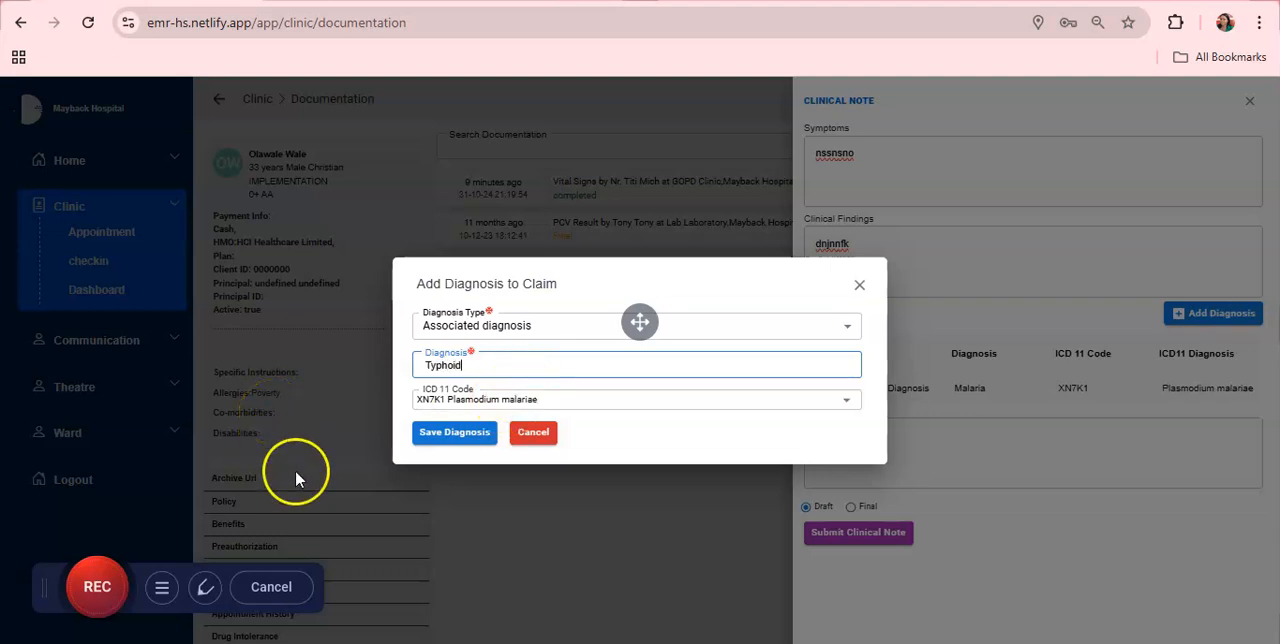
left_click(617, 401)
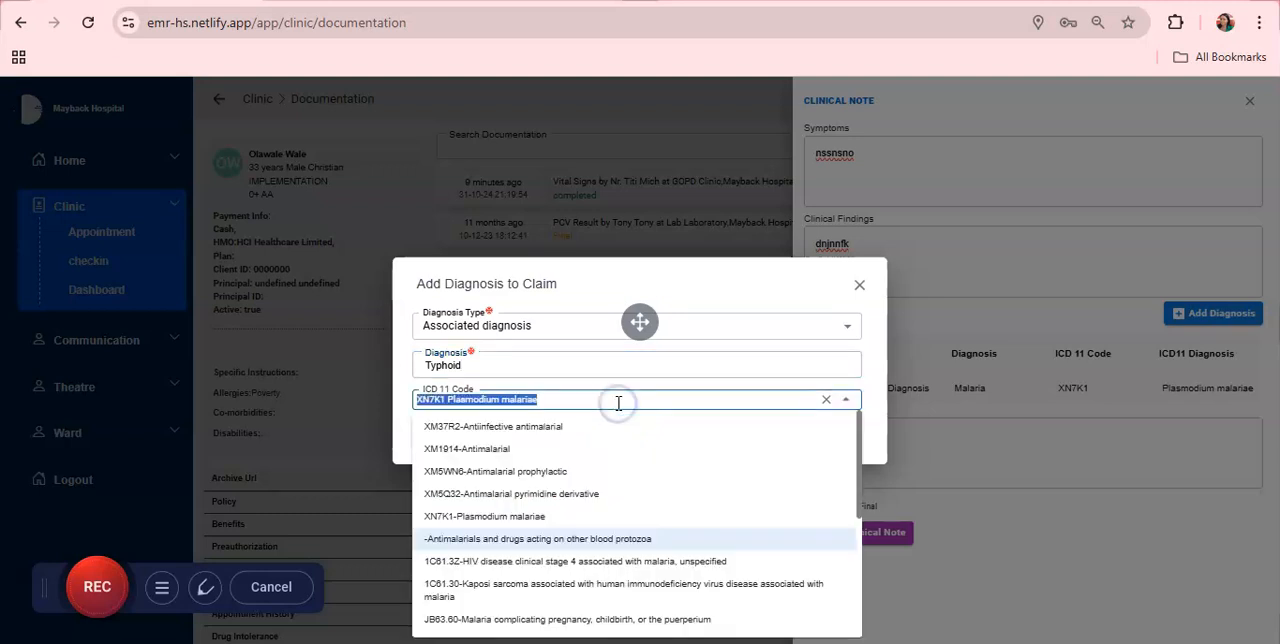
type("typhoif")
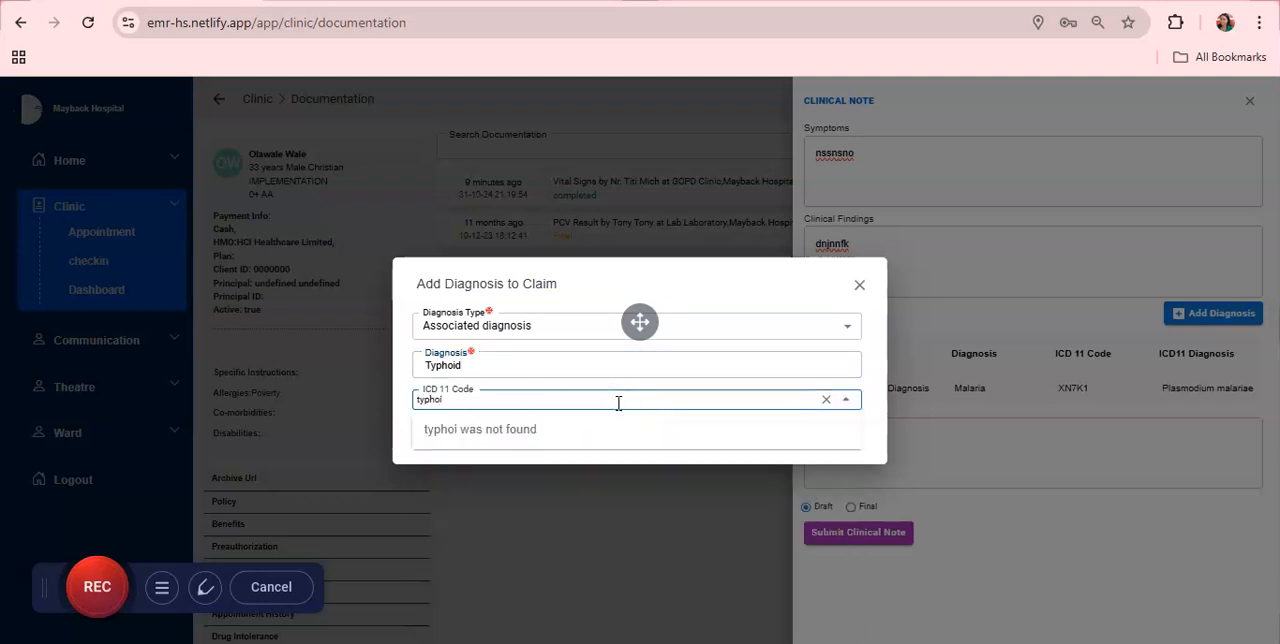
key("BackSpace")
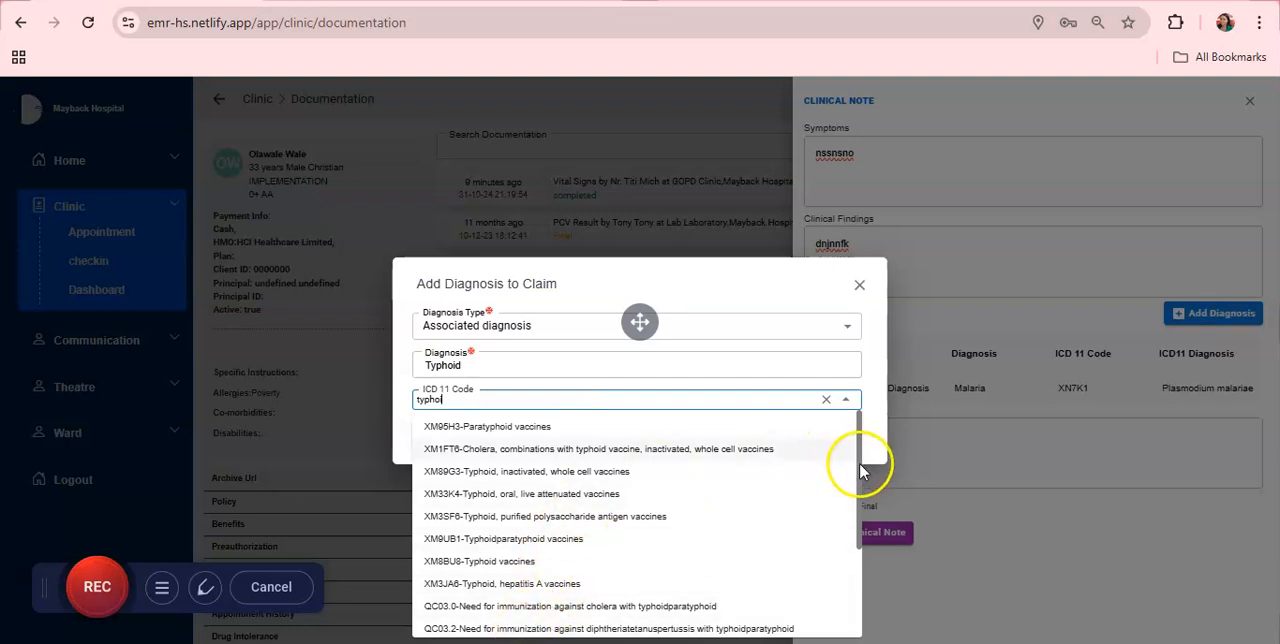
scroll(859, 462, "down", 2)
left_click(429, 619)
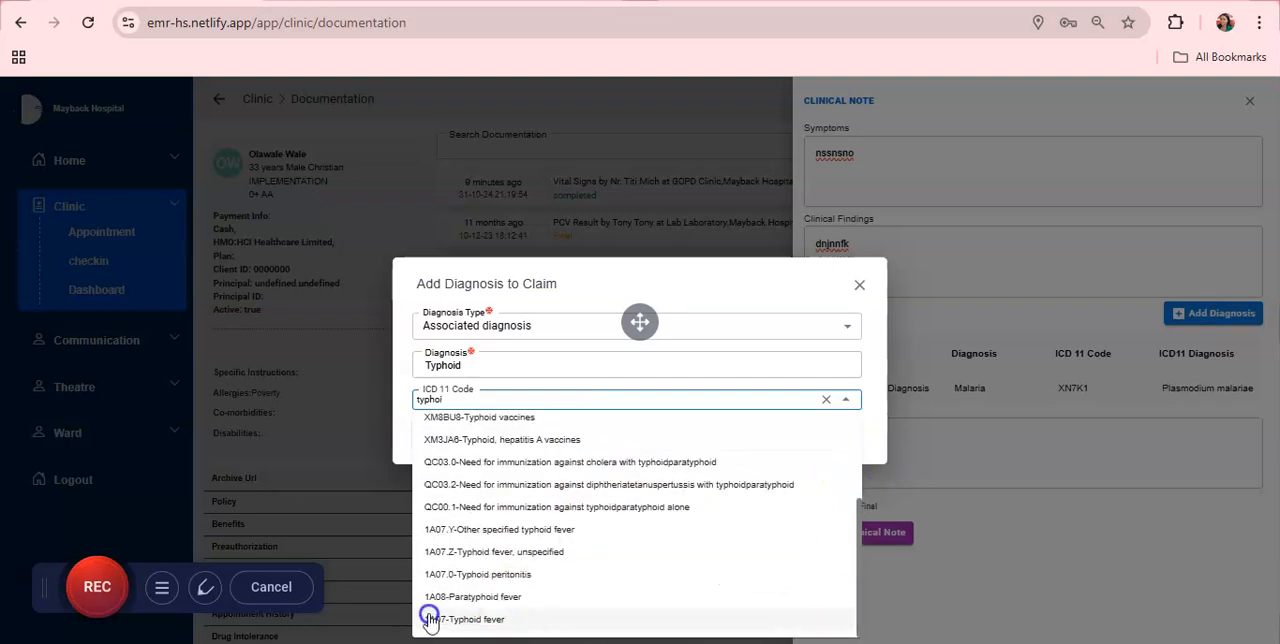
left_click(490, 620)
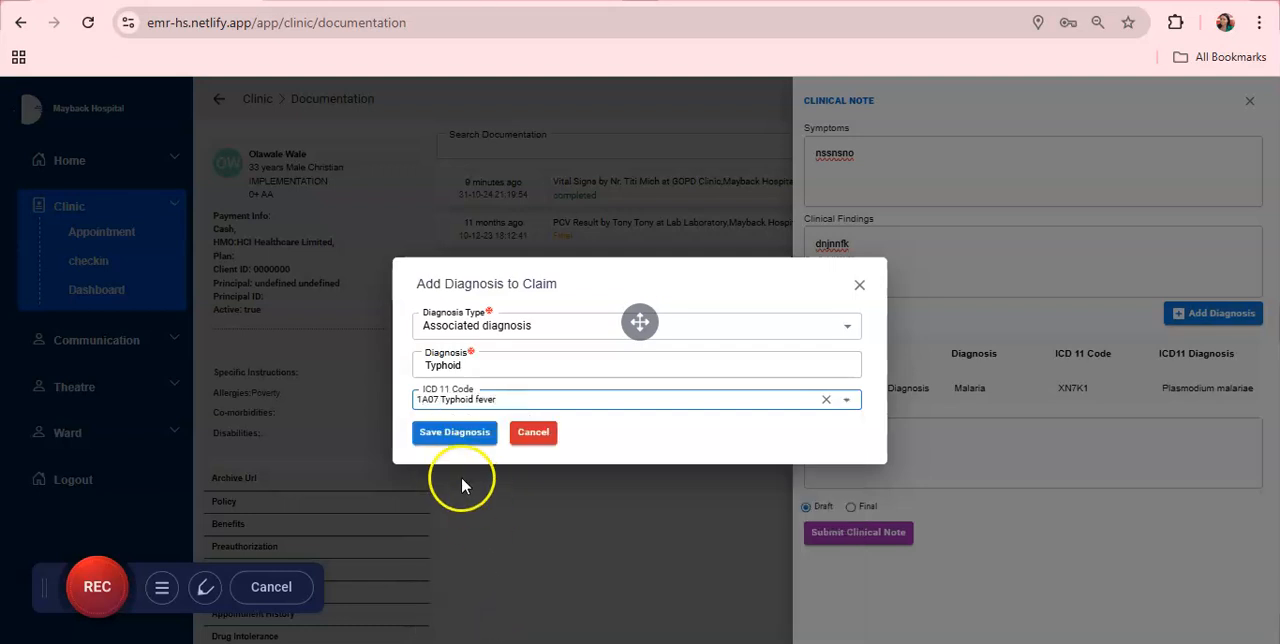
left_click(454, 434)
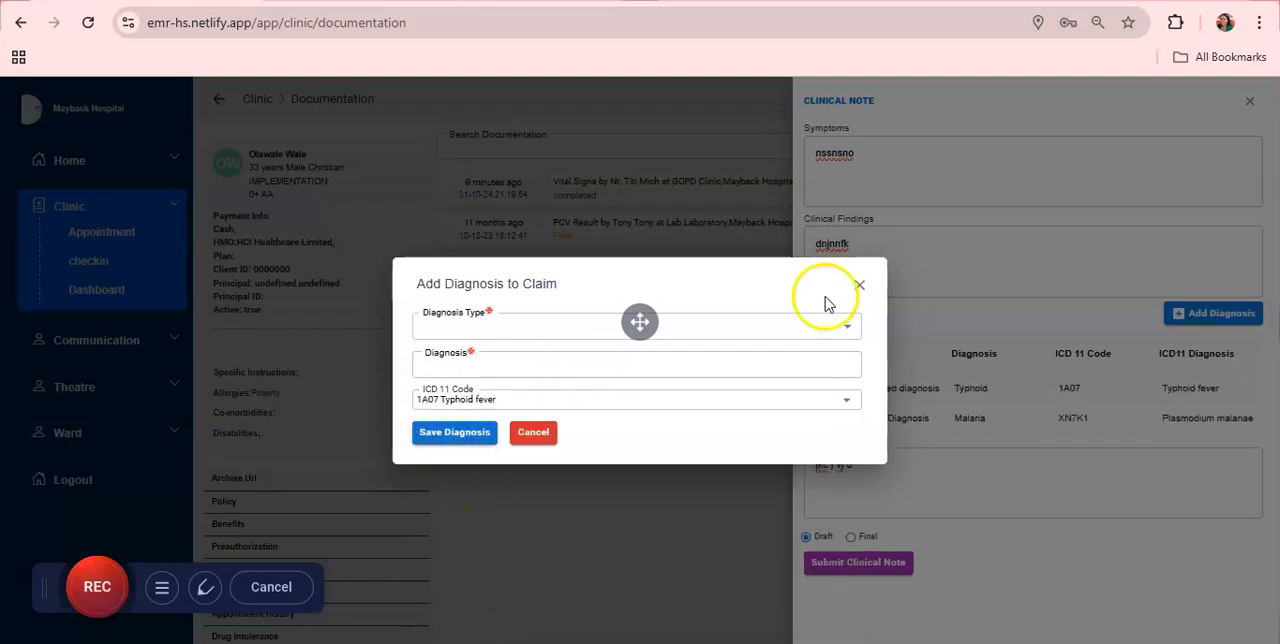
left_click(860, 286)
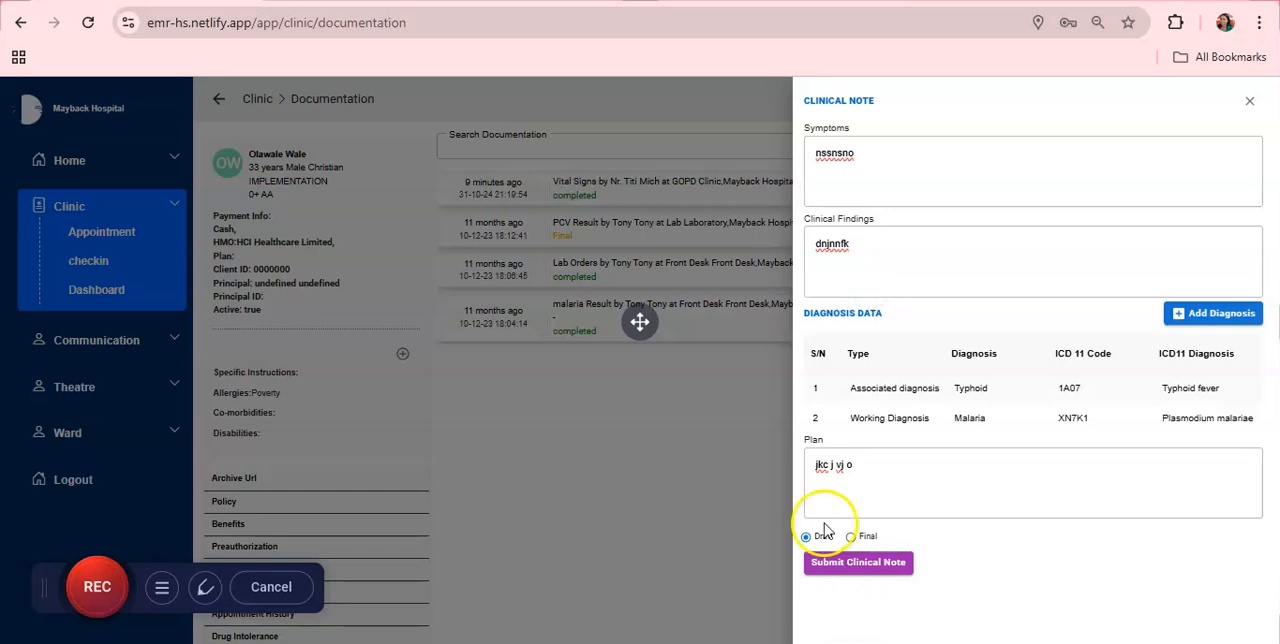
Step: Submit the clinical note as a draft, confirm saving it, and close the blank note form
left_click(837, 563)
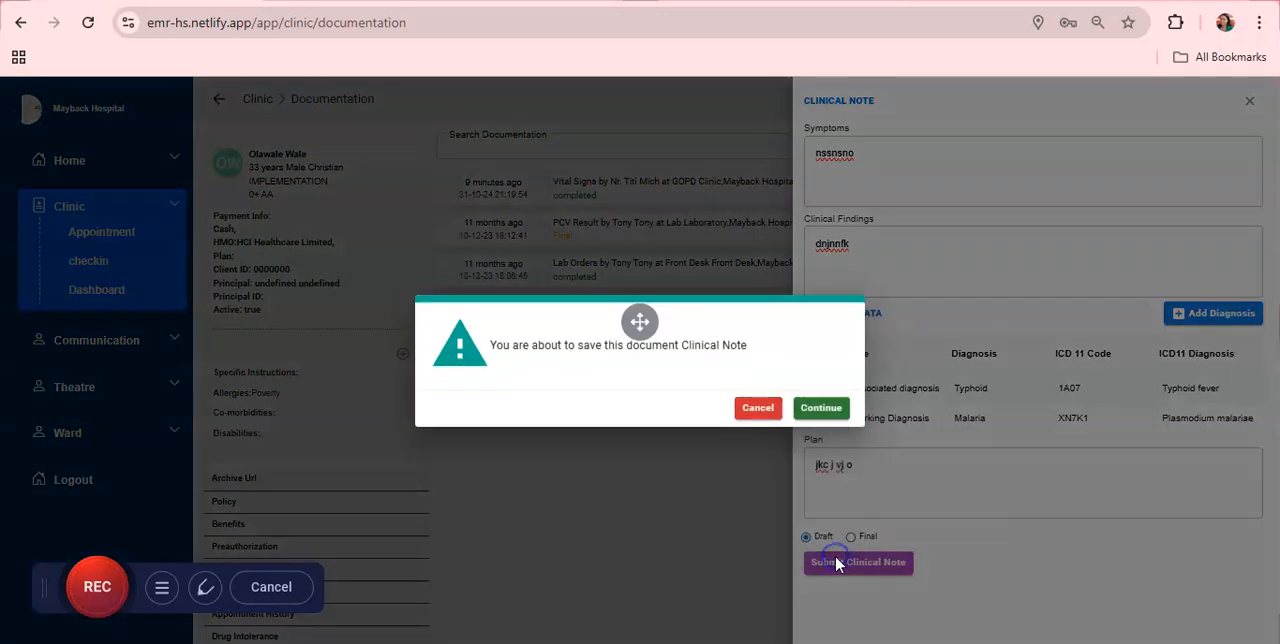
left_click(822, 412)
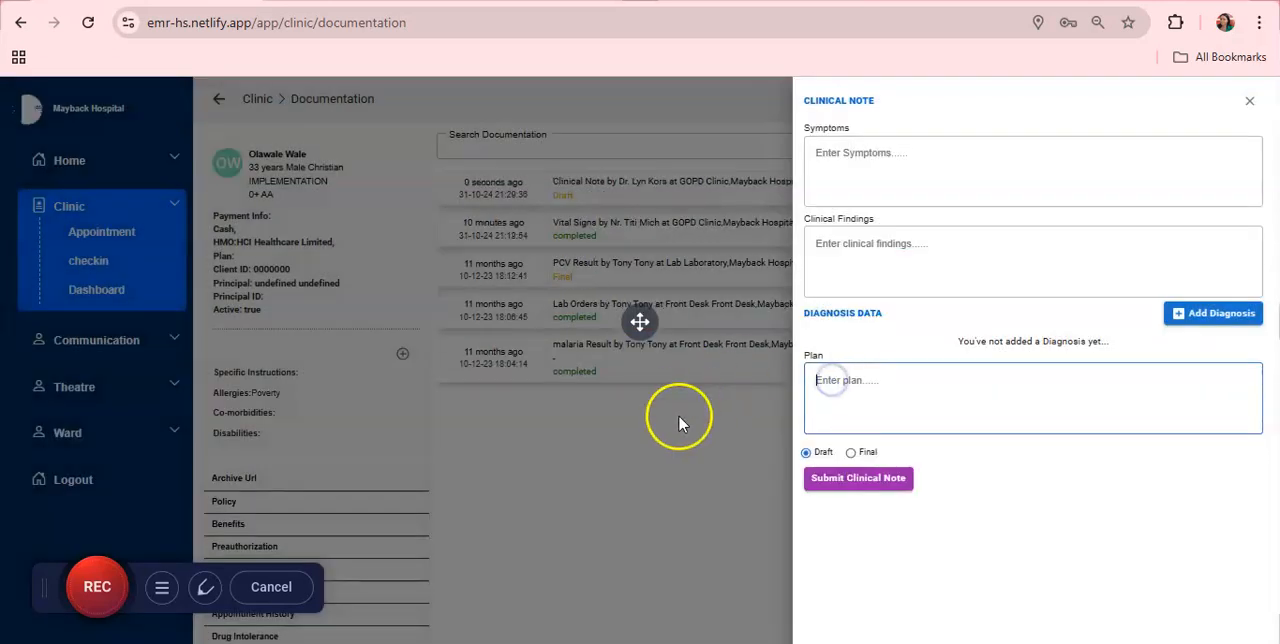
left_click(718, 344)
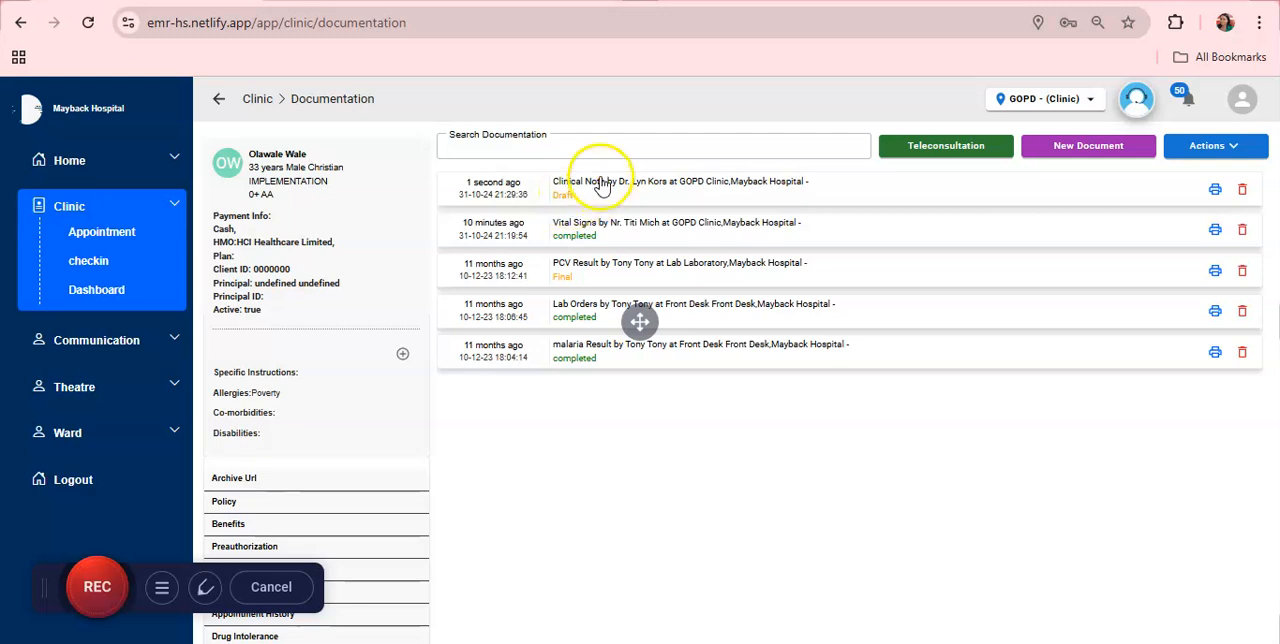
Step: Reopen the draft Clinical Note, extend the plan to "jkc j vj ojnklm kol", and submit it as Final, confirming the save and closing the form
left_click(600, 185)
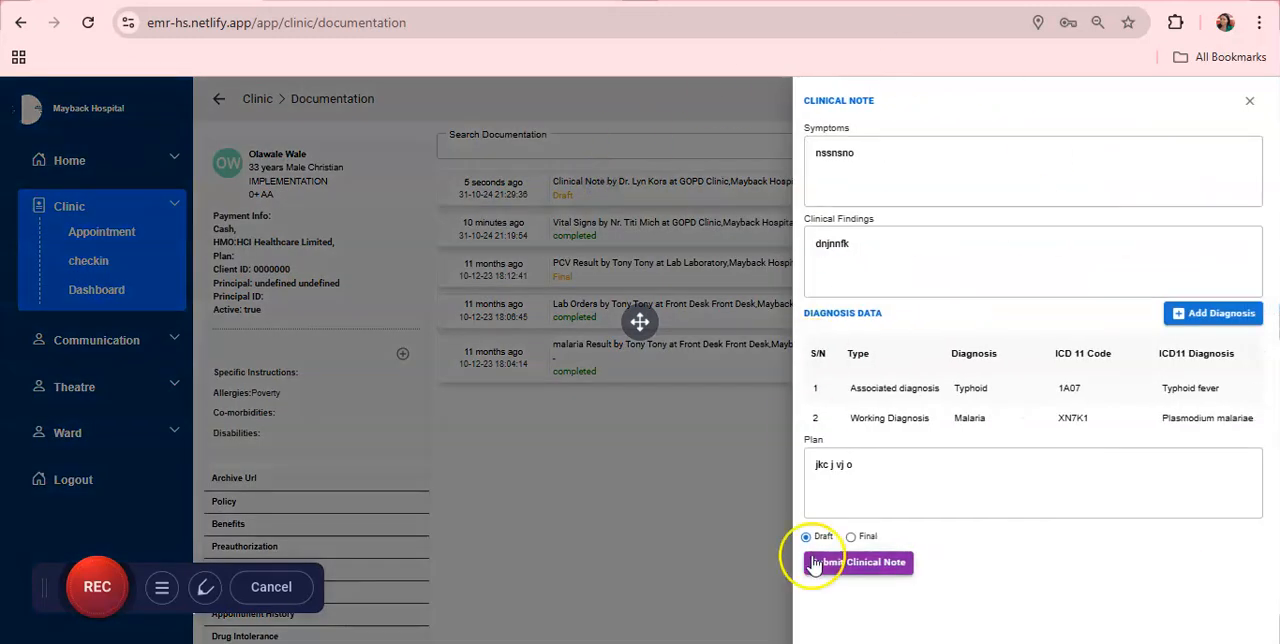
left_click(951, 488)
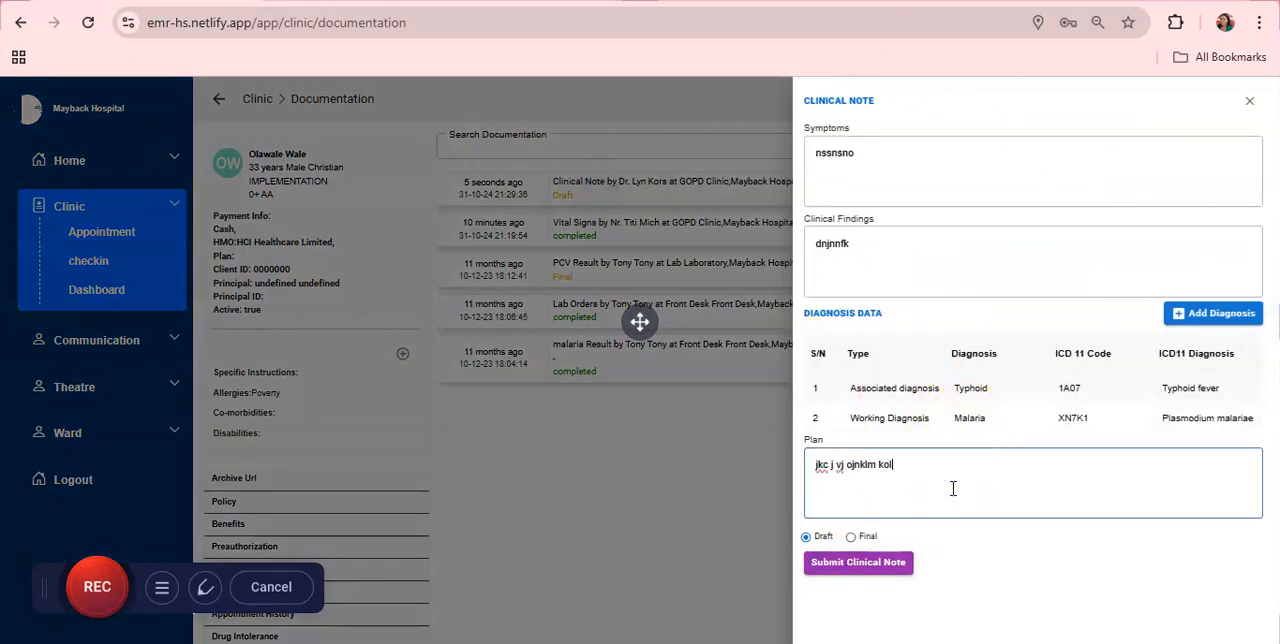
left_click(851, 537)
left_click(860, 562)
left_click(815, 408)
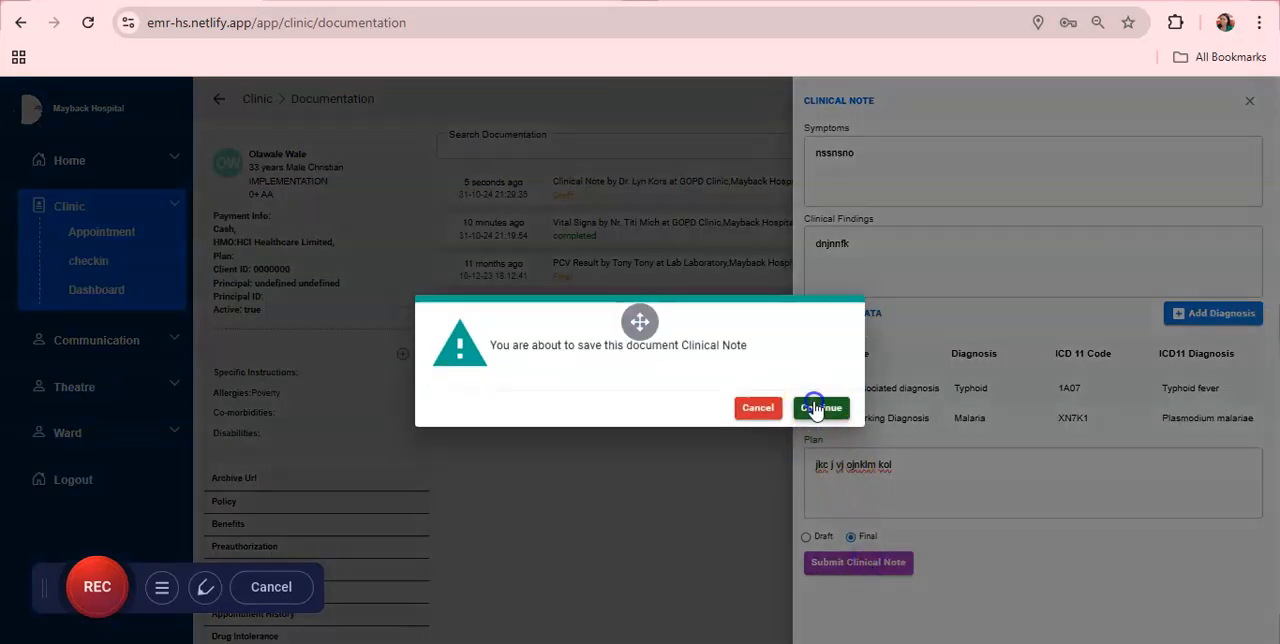
left_click(695, 243)
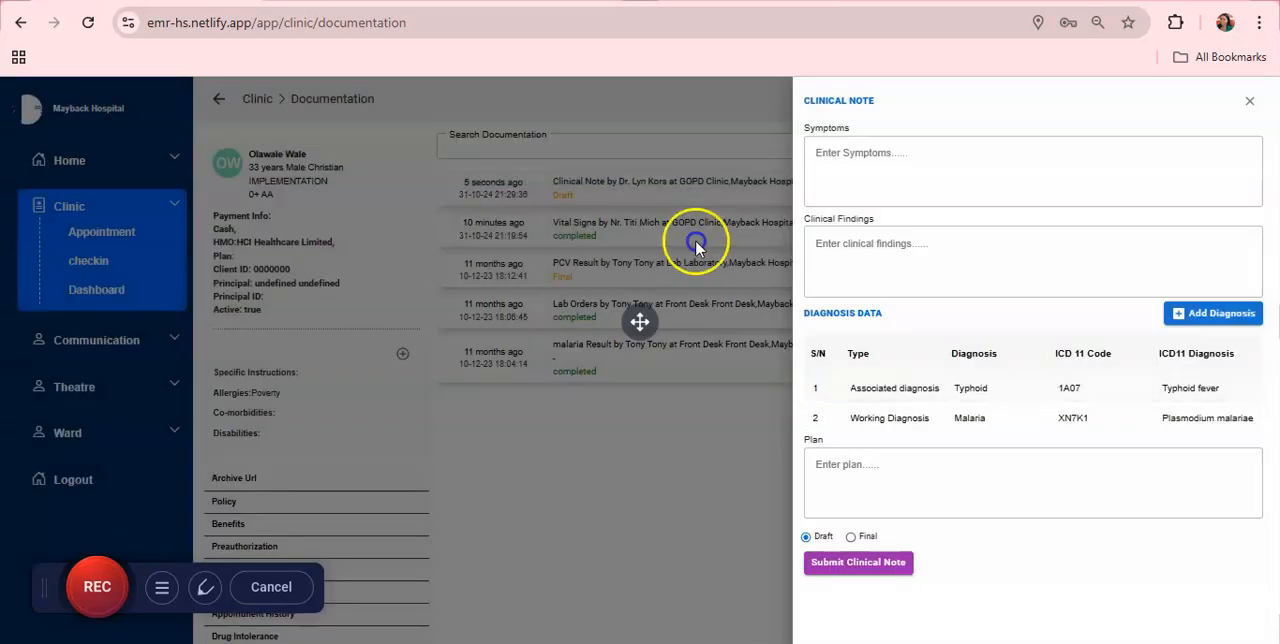
left_click(666, 188)
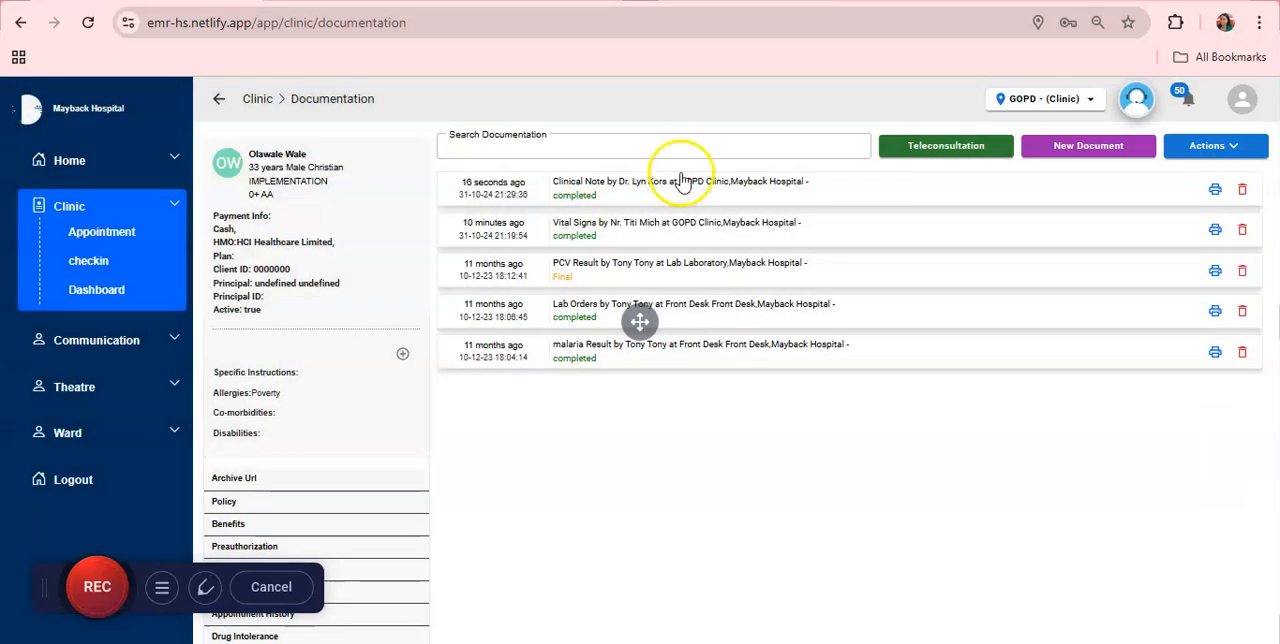
Step: Review the completed Clinical Note's field values and bring up the deletion prompt for the malaria Result document, cancelling it
left_click(703, 190)
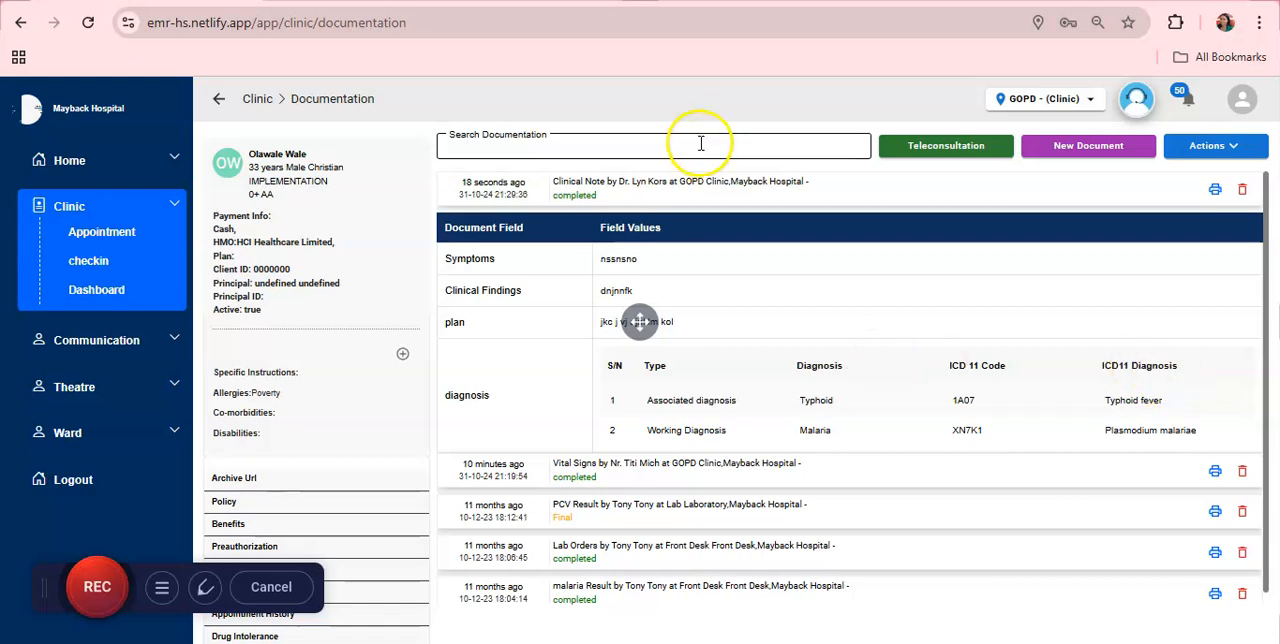
left_click(718, 186)
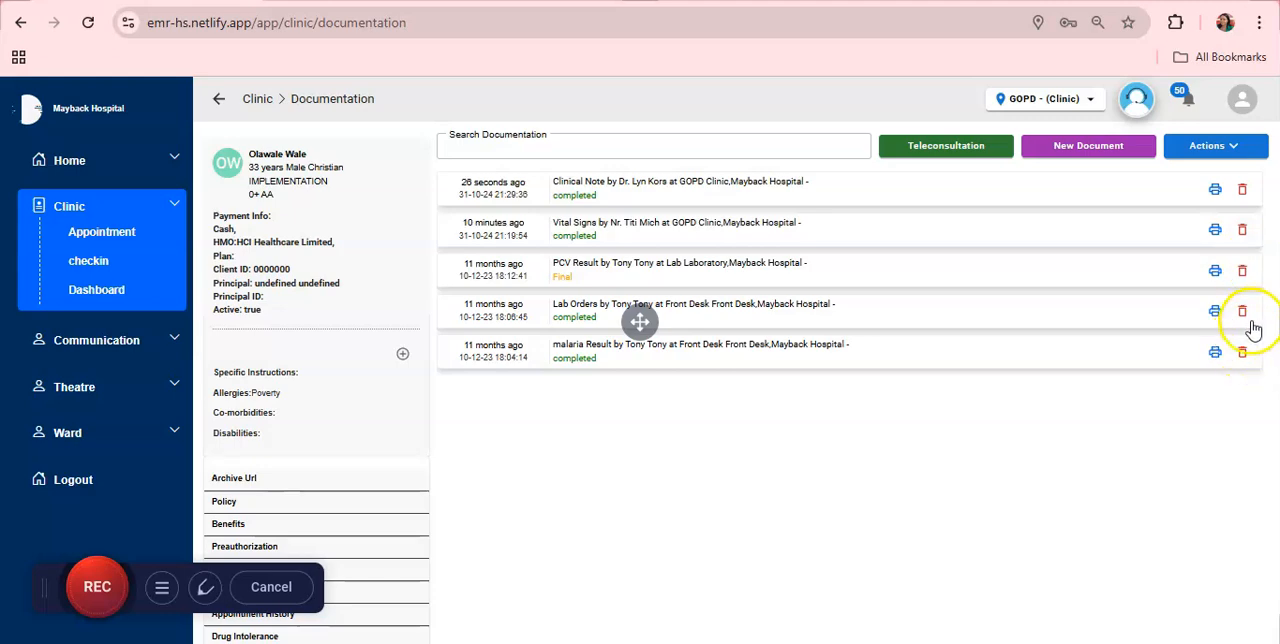
left_click(1245, 354)
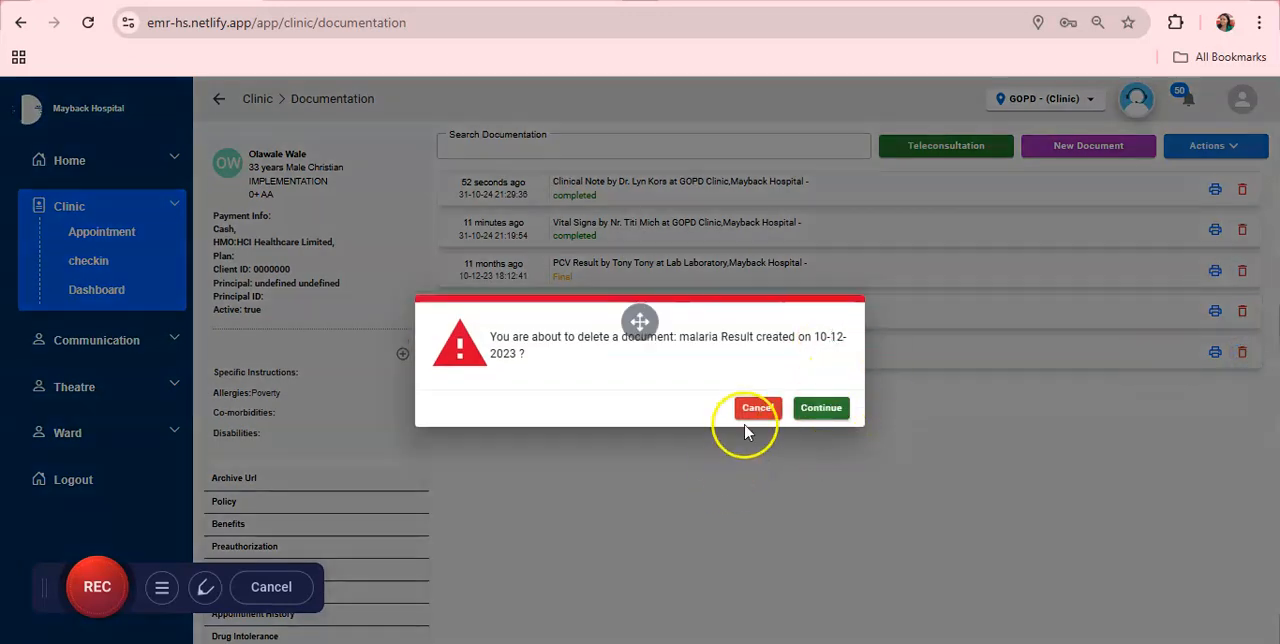
left_click(758, 408)
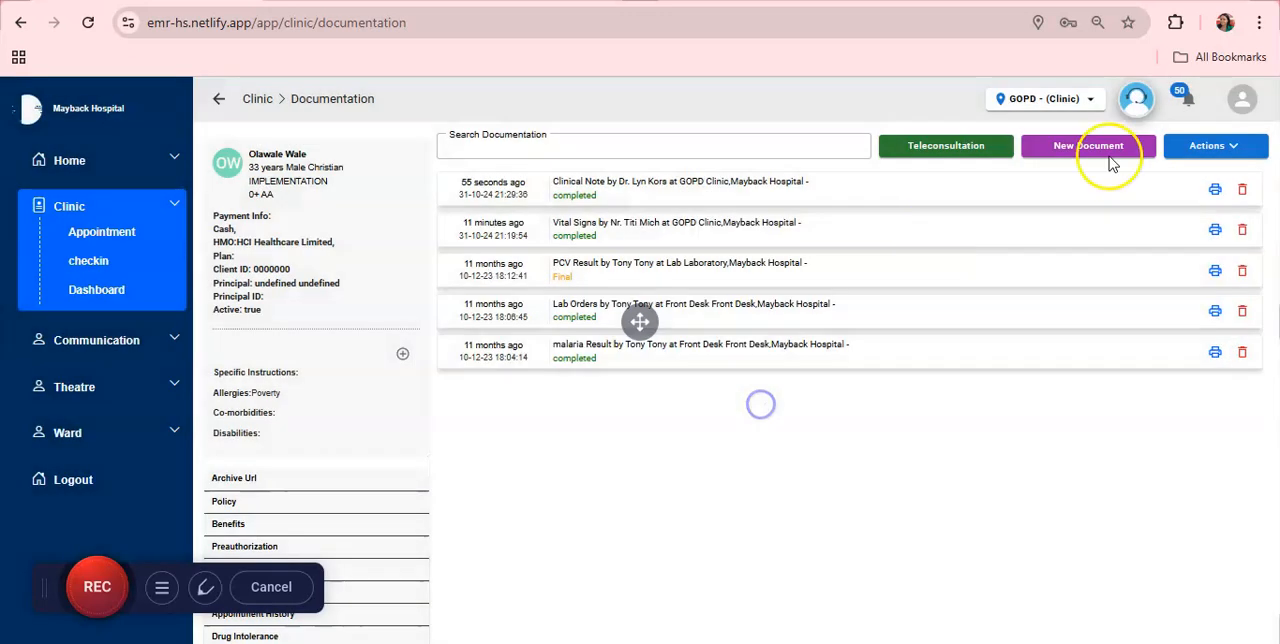
left_click(1218, 158)
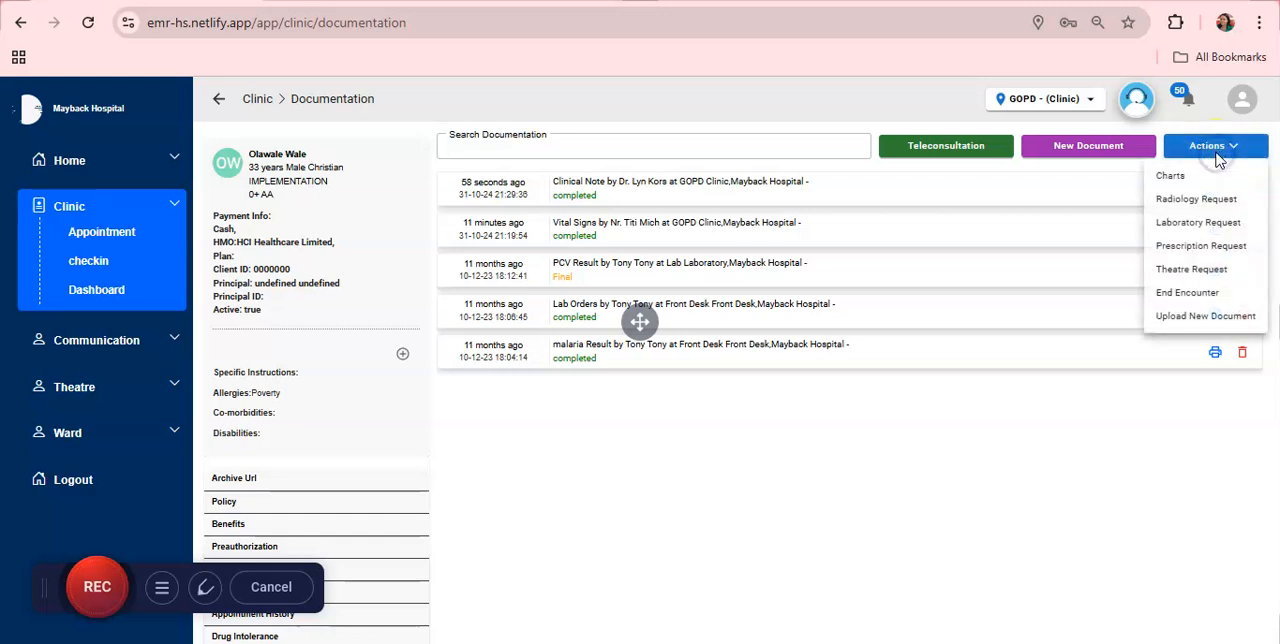
left_click(1222, 248)
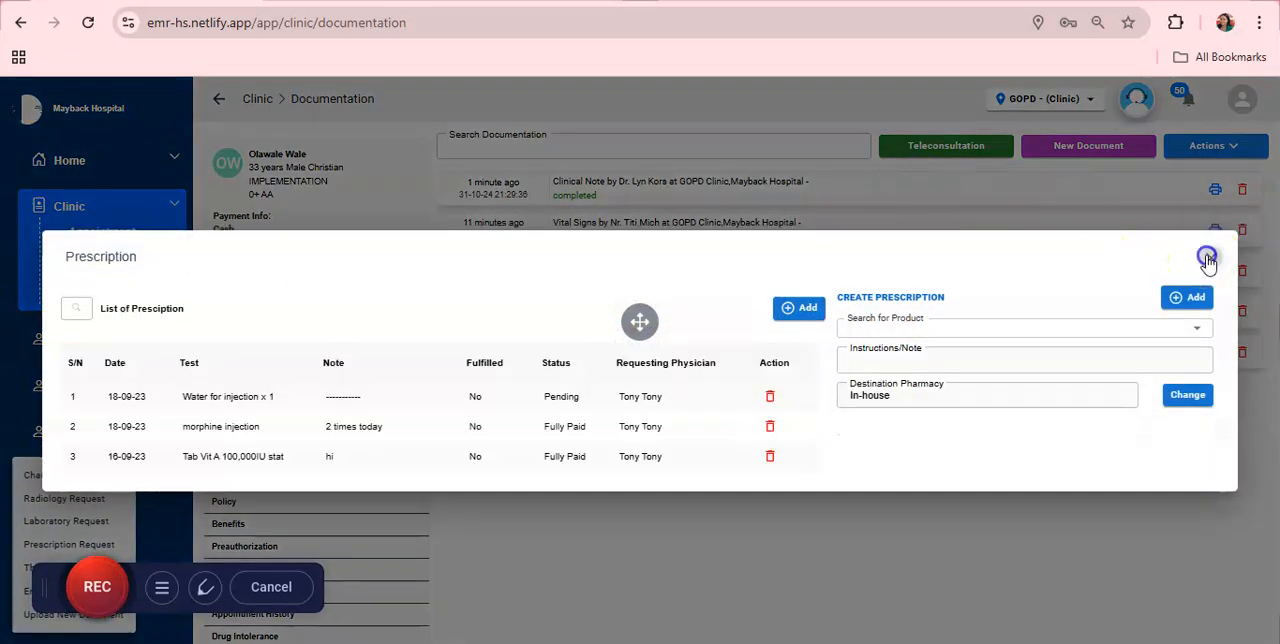
left_click(1207, 258)
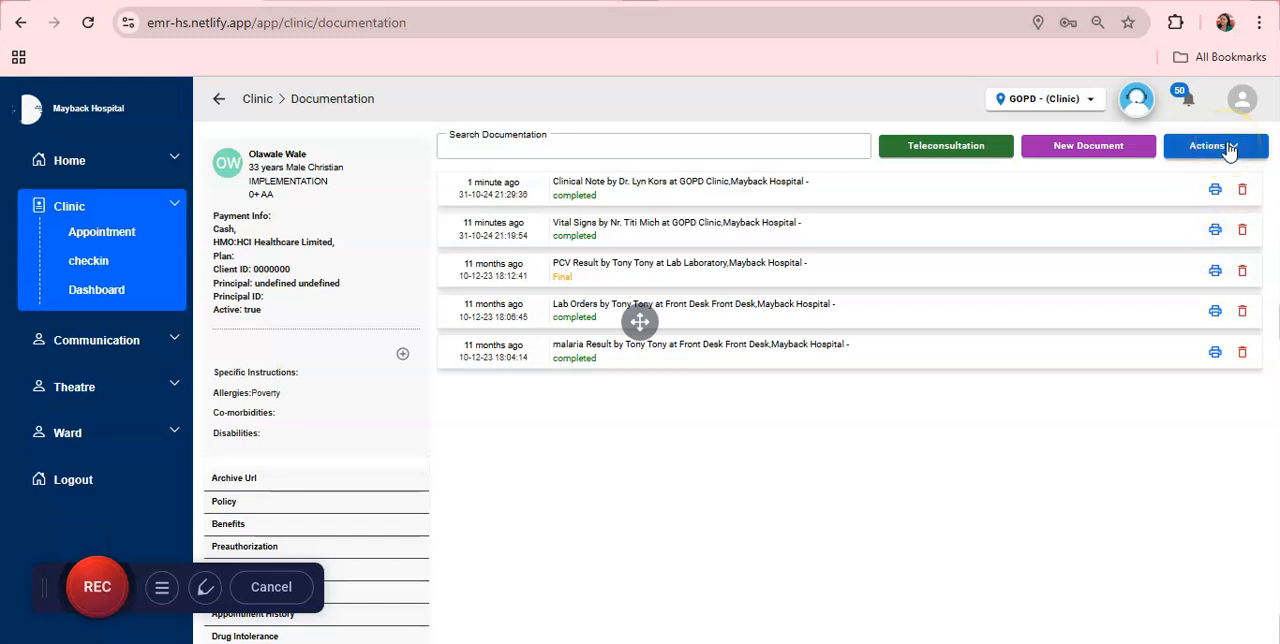
Step: Create a Prescription Request and add tab paracetamol 1000mg bd x3days with the instruction "2/3 timmes daily"
left_click(1229, 148)
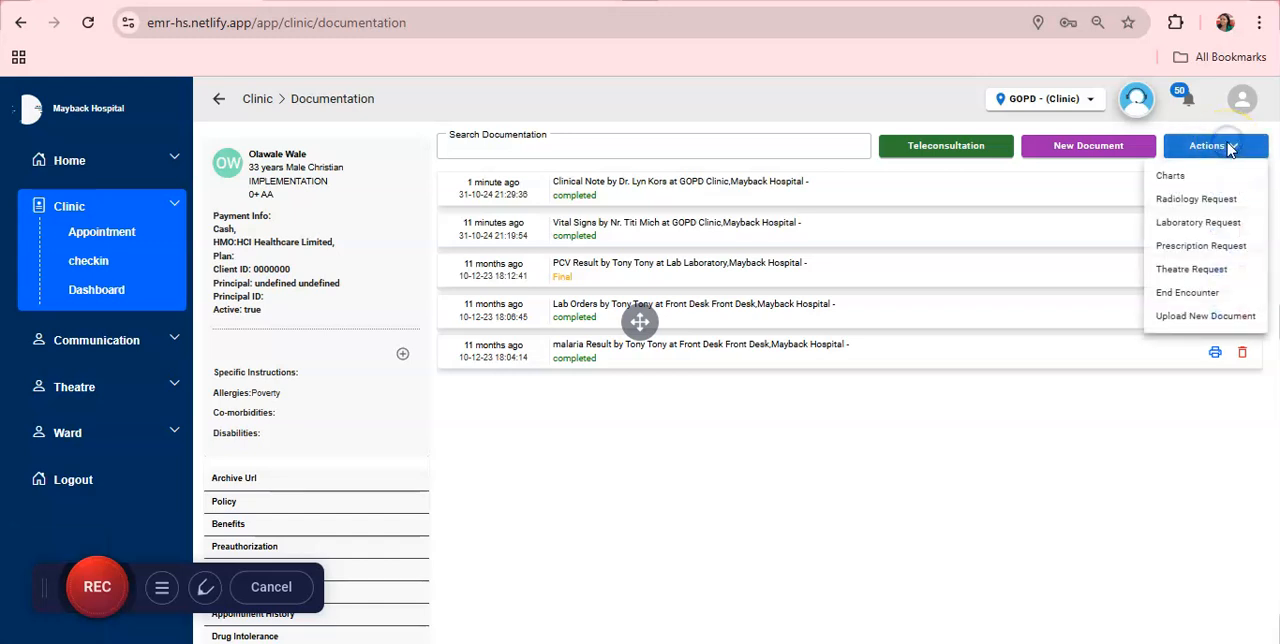
left_click(1210, 246)
left_click(950, 327)
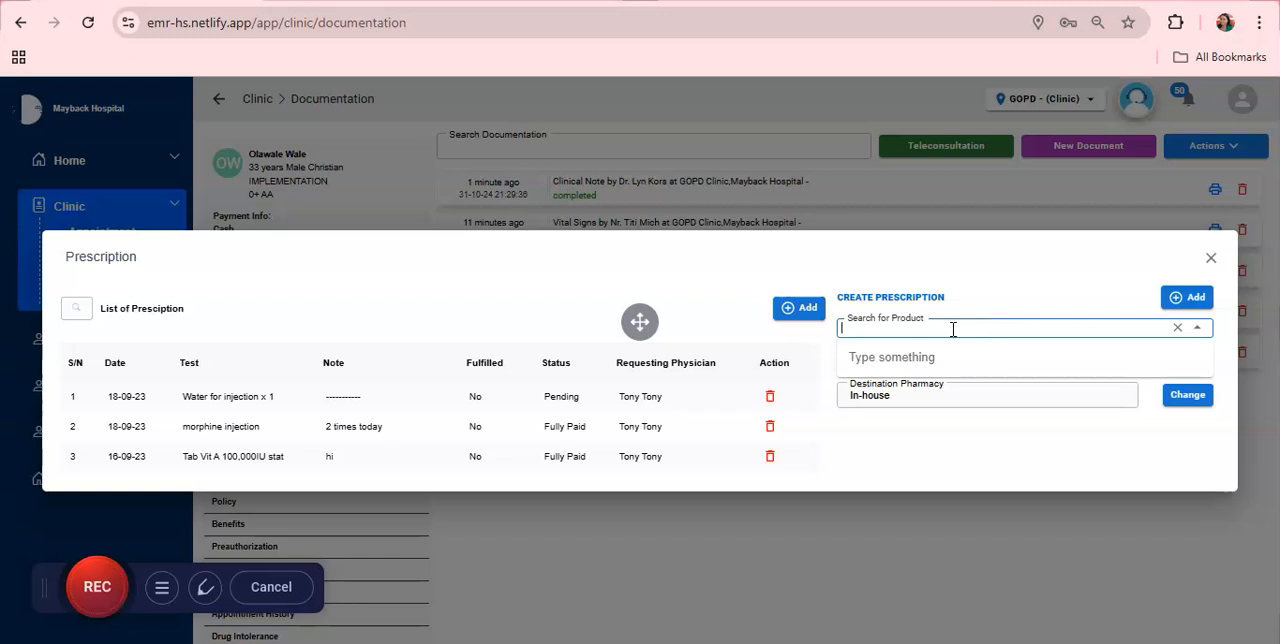
type("Paracet")
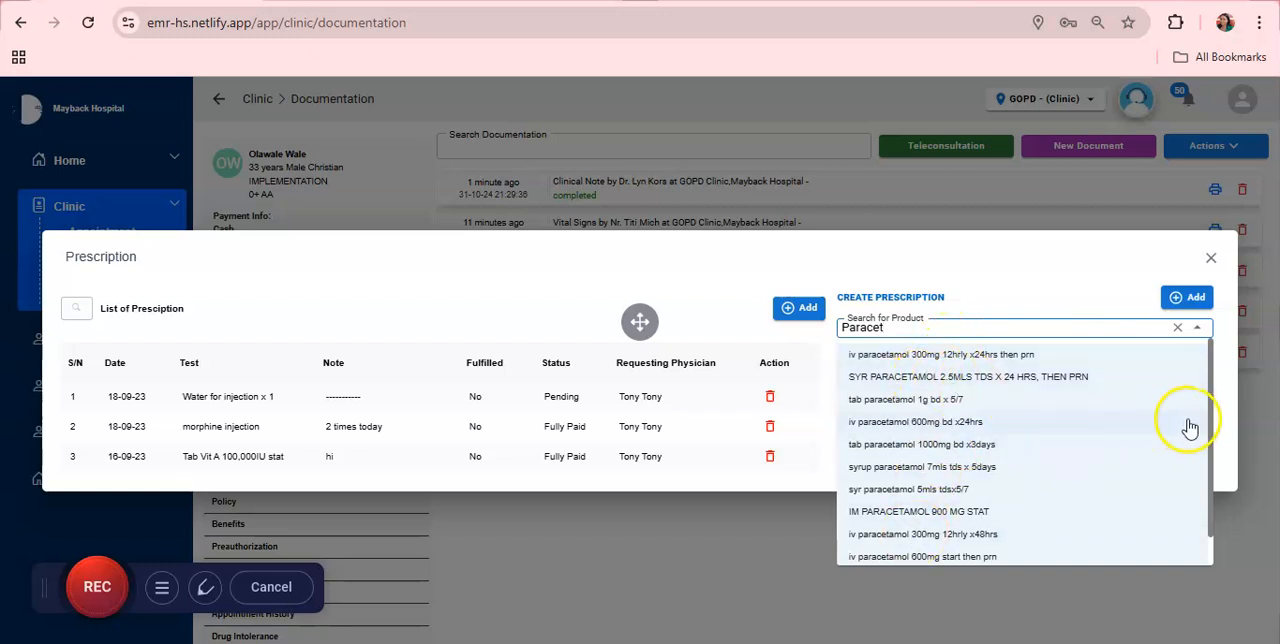
left_click(883, 447)
left_click(910, 361)
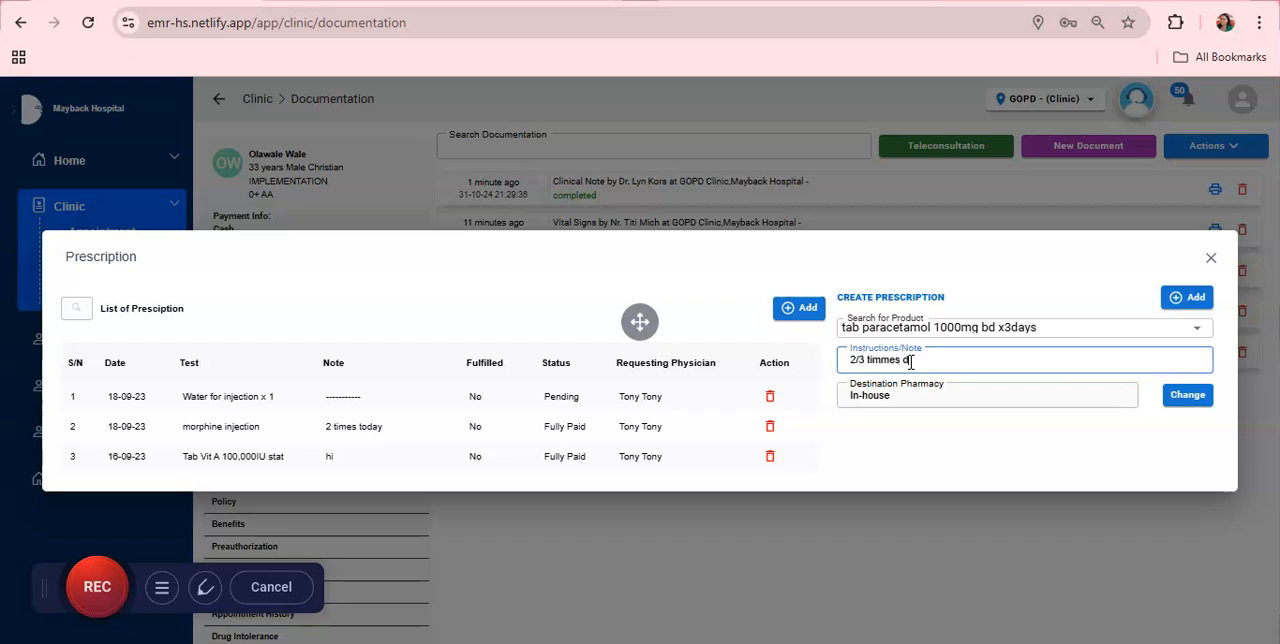
left_click(931, 392)
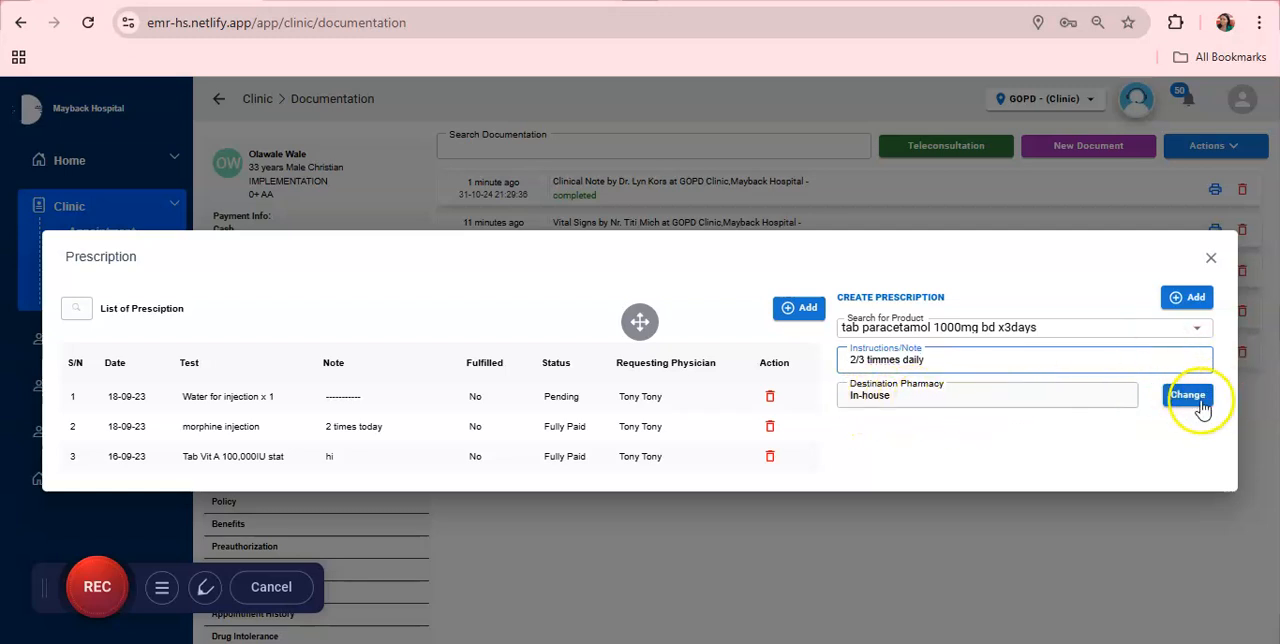
left_click(1190, 300)
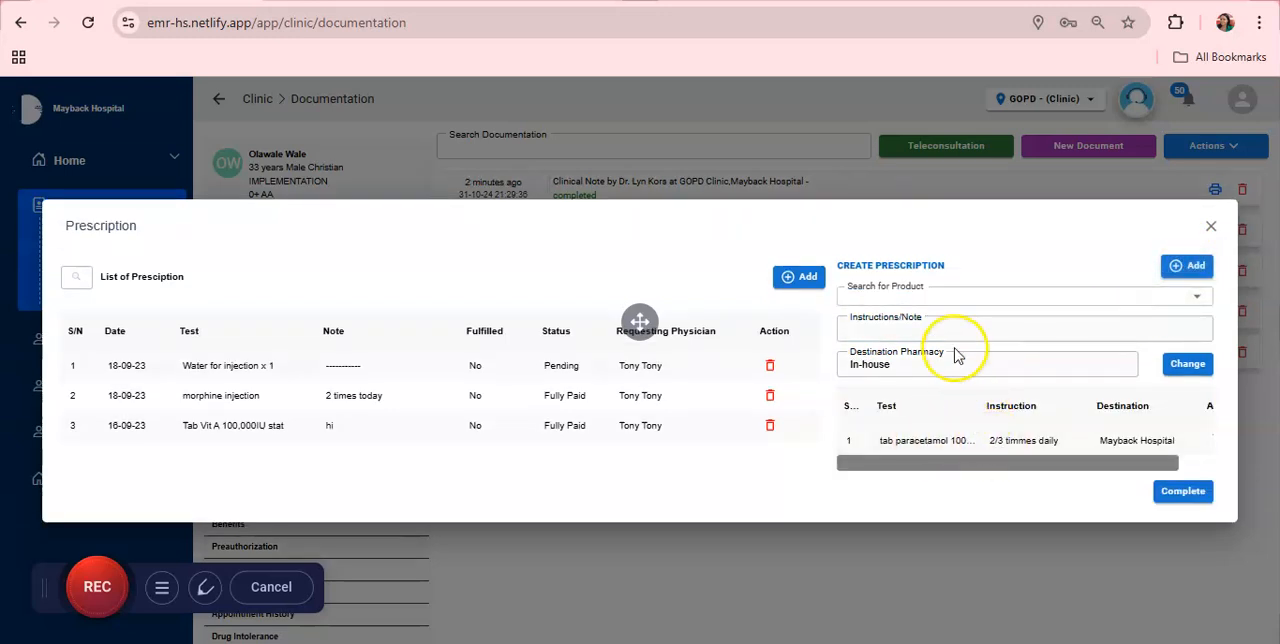
Step: Search the prescription products for "Malar" and erase the search text
left_click(955, 303)
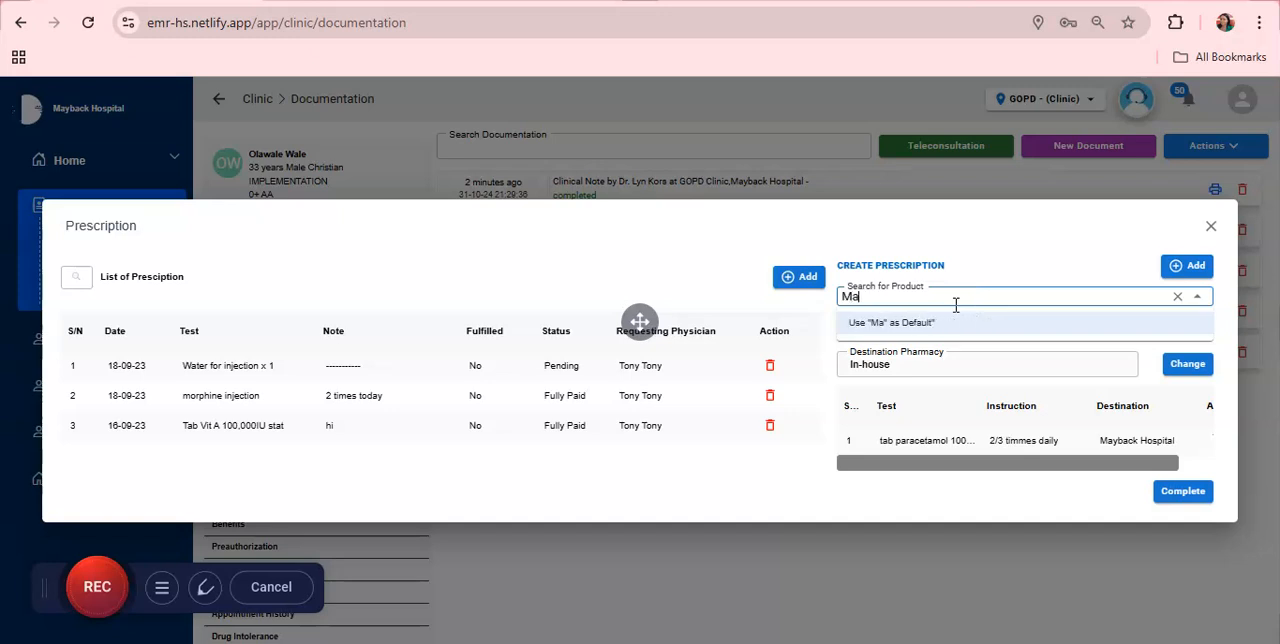
type("Malar")
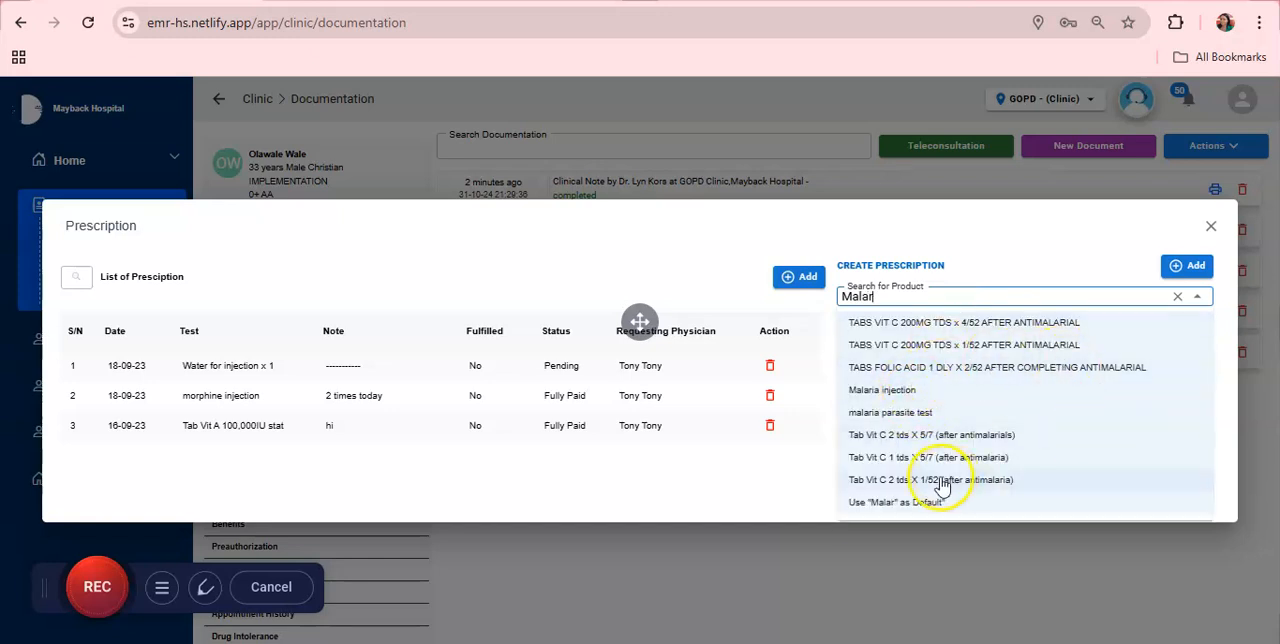
key("BackSpace")
key("BackSpace")
key("BackSpace")
key("BackSpace")
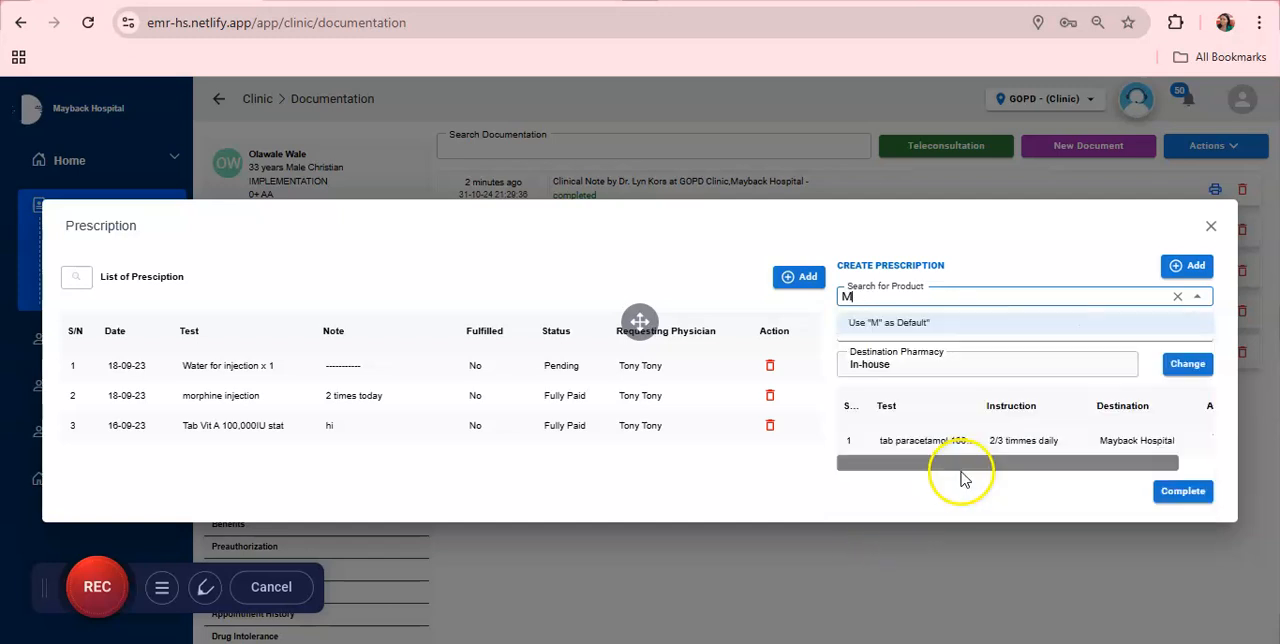
Step: Search products for "anti", add TABS VIT C 200MG TDS x 4/52 AFTER ANTIMALARIAL, and complete and close the prescription
type("ant")
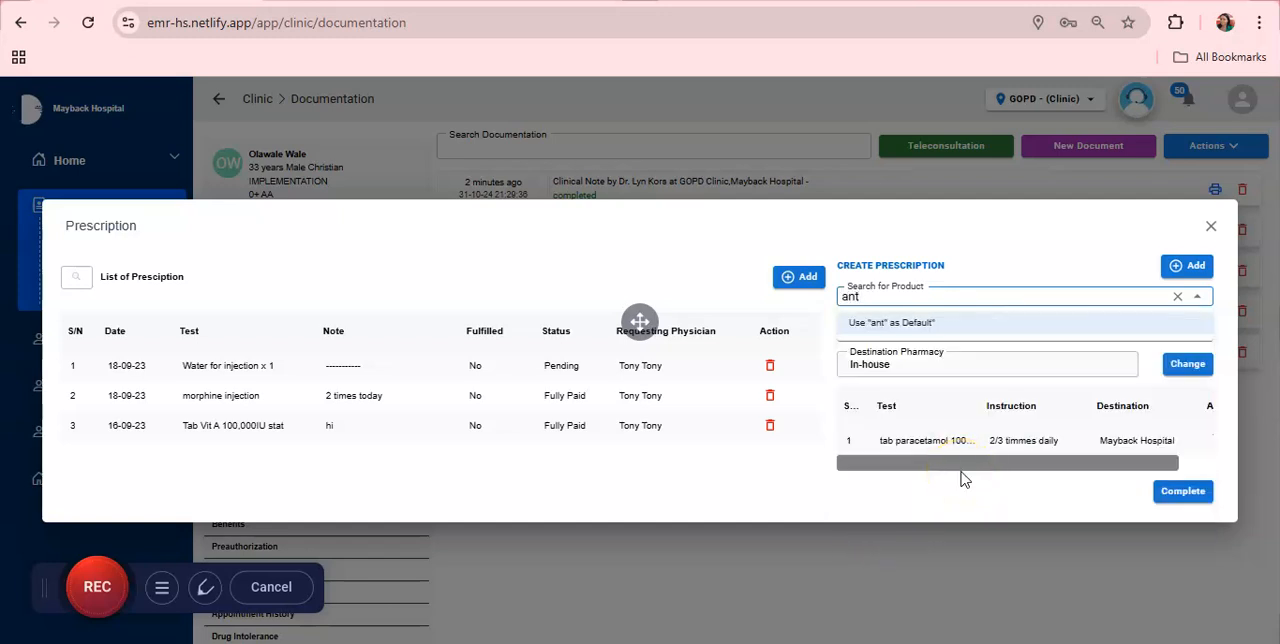
type("i")
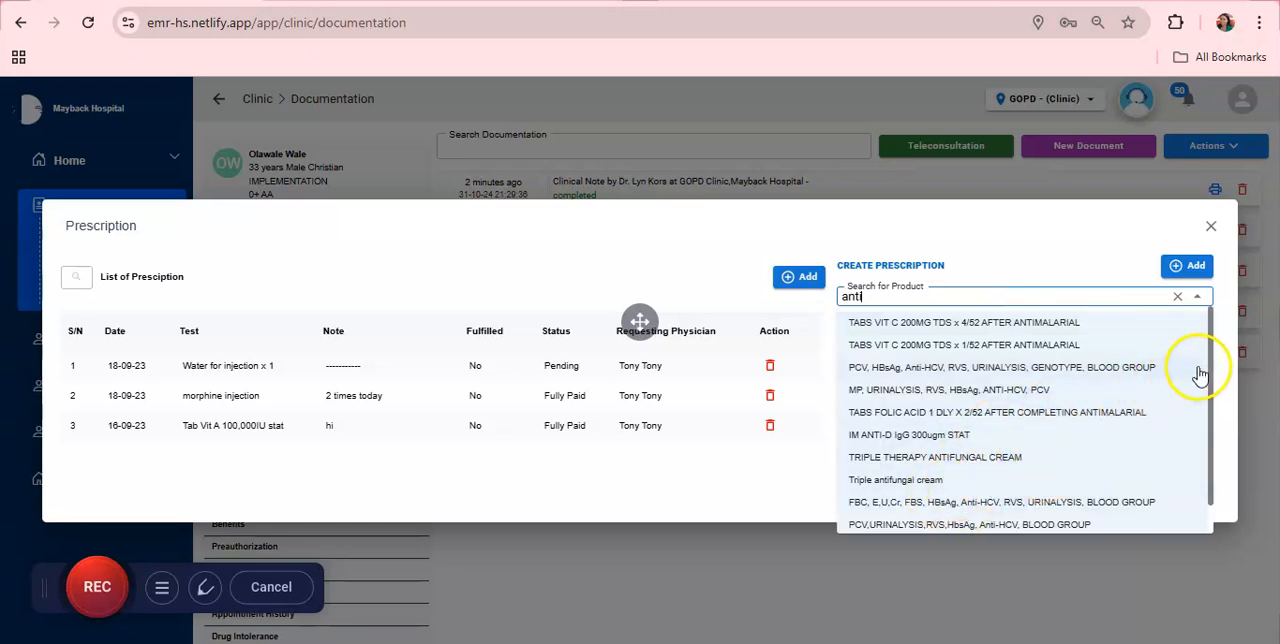
left_click_drag(1212, 370, 1209, 336)
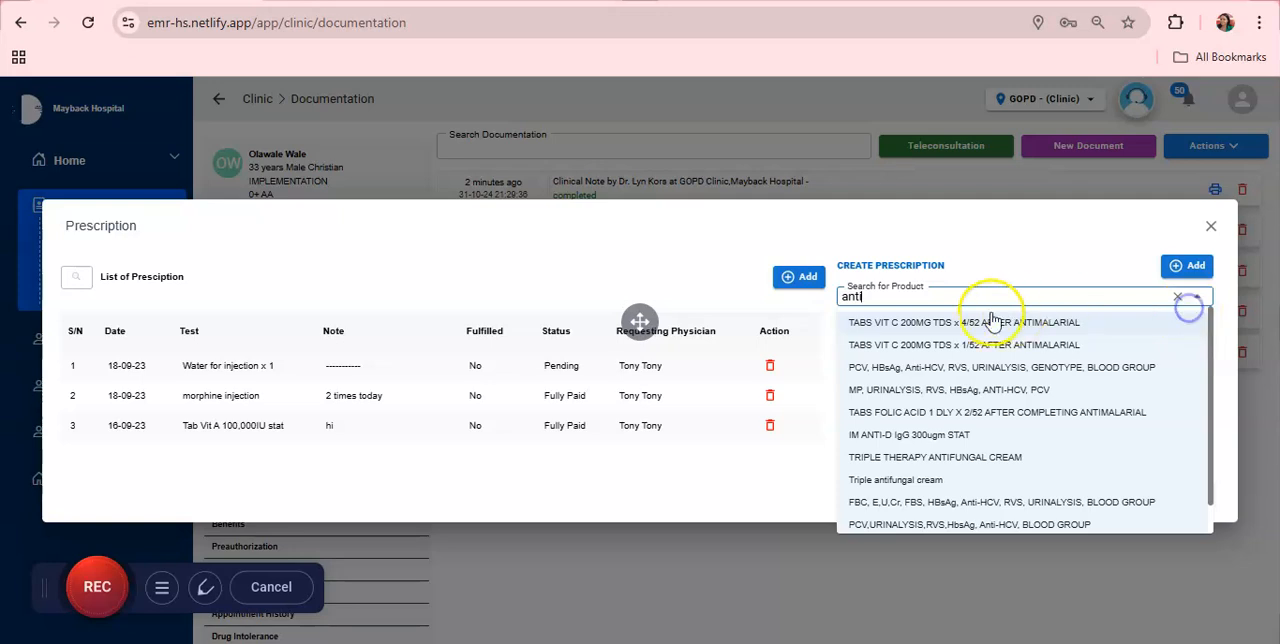
left_click(988, 322)
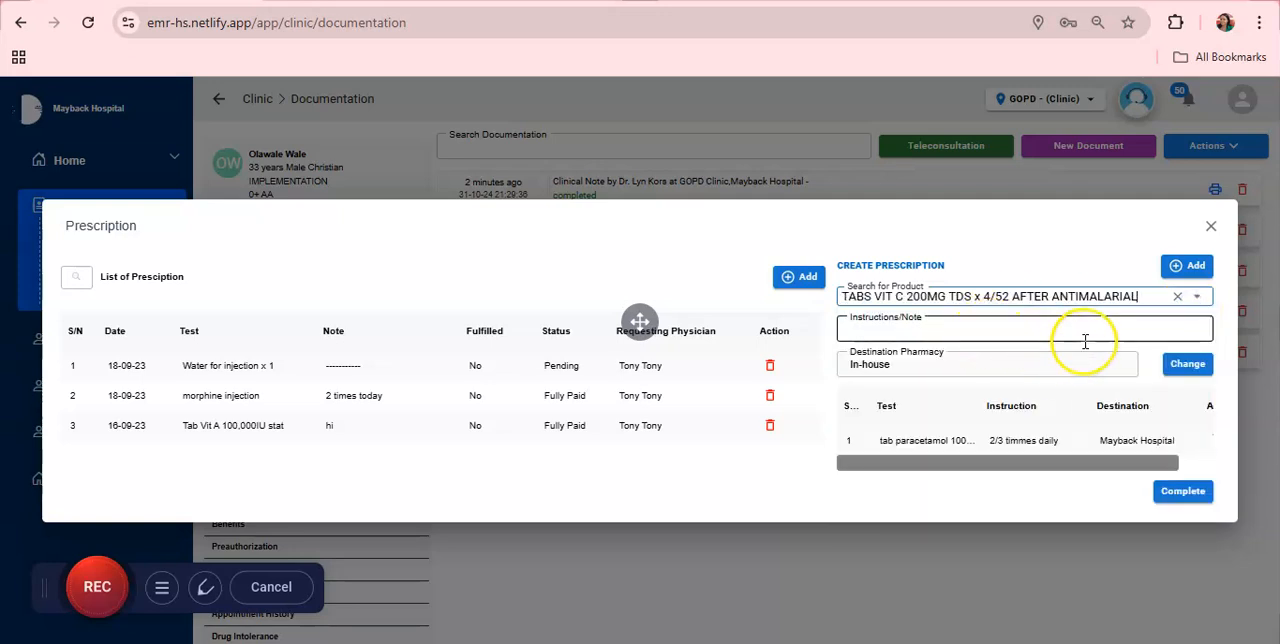
left_click(1189, 266)
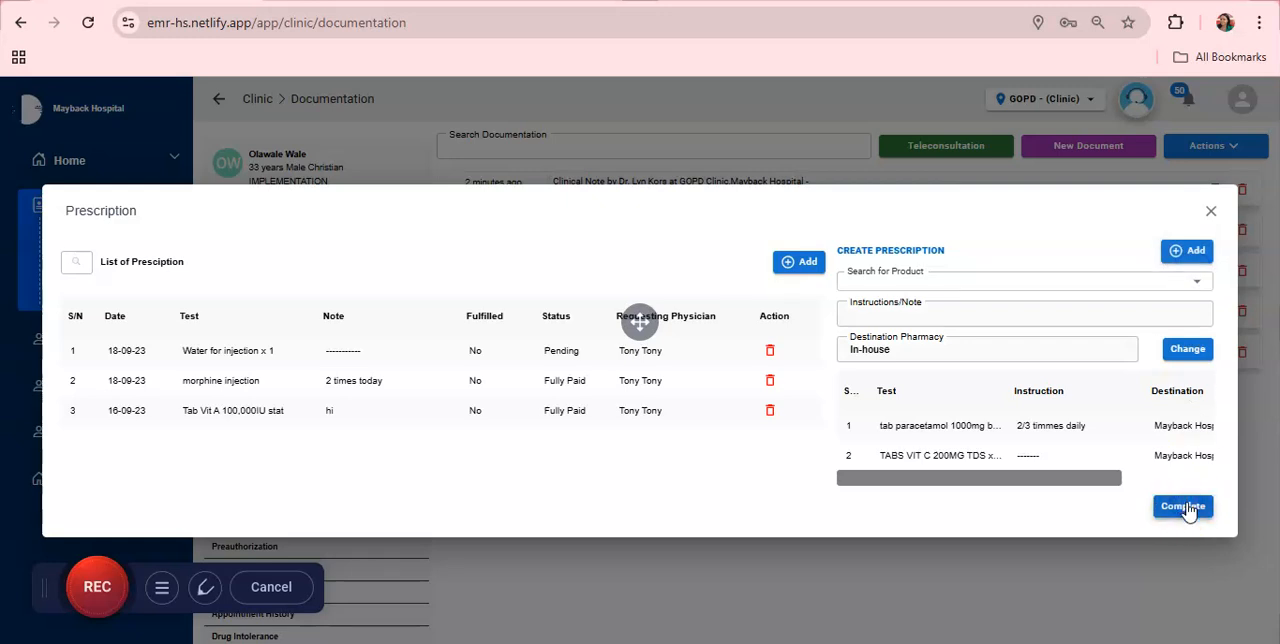
left_click(1186, 507)
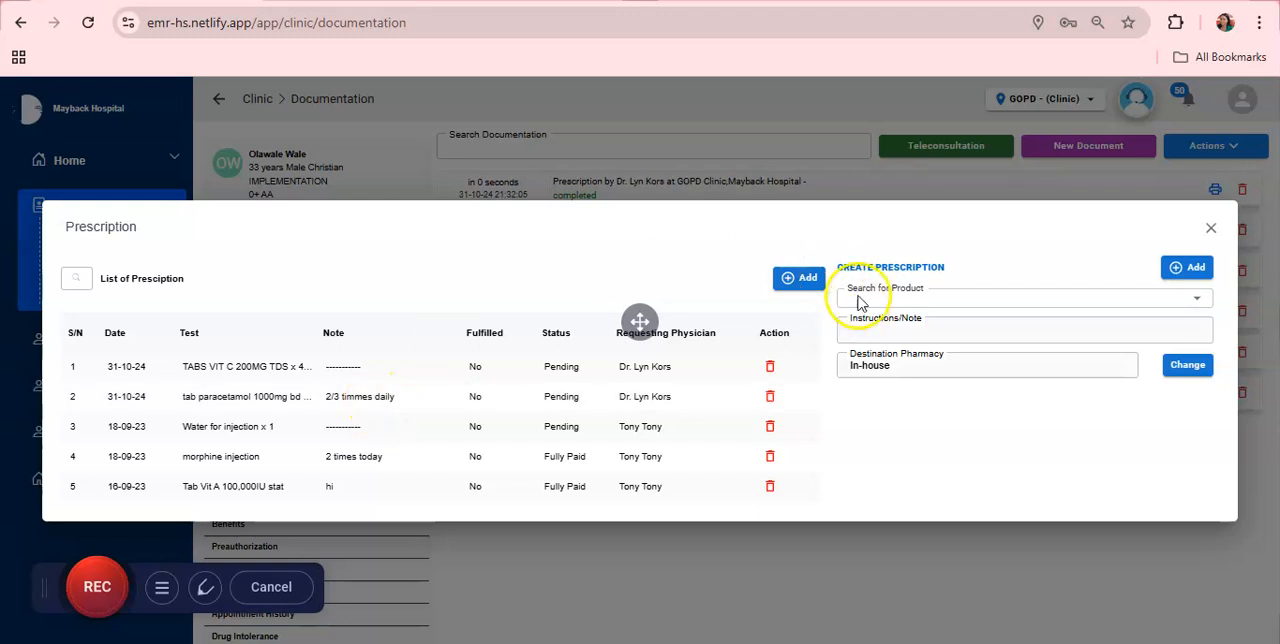
left_click(1213, 228)
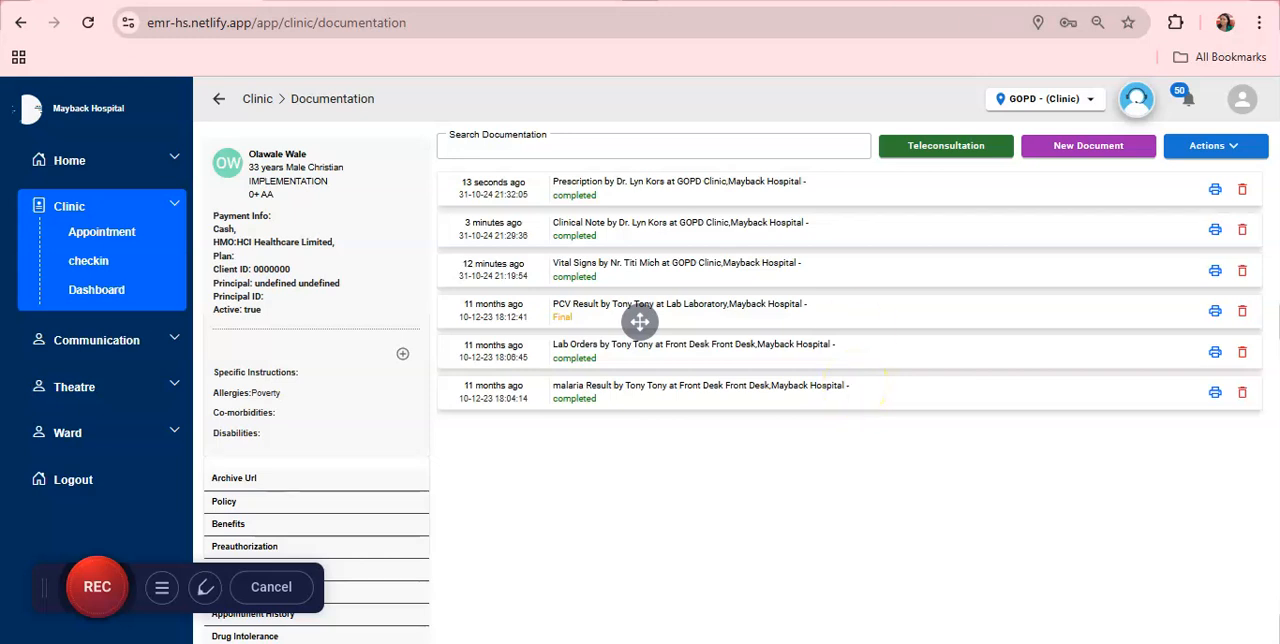
left_click(1215, 148)
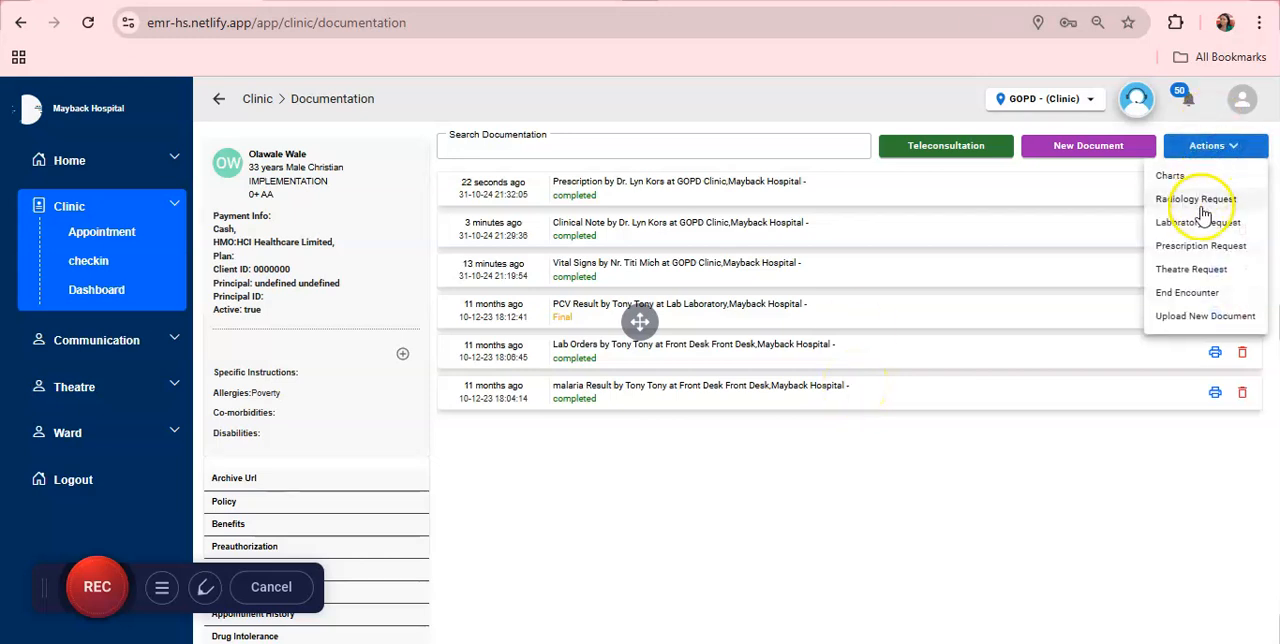
left_click(1203, 222)
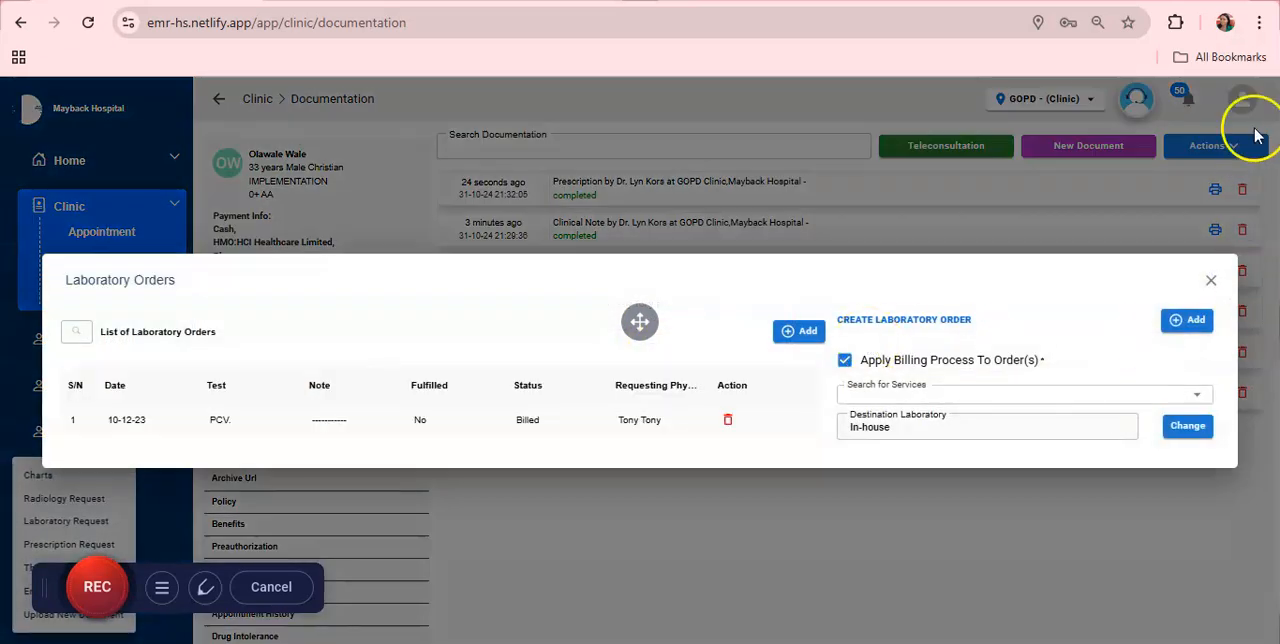
left_click(1210, 150)
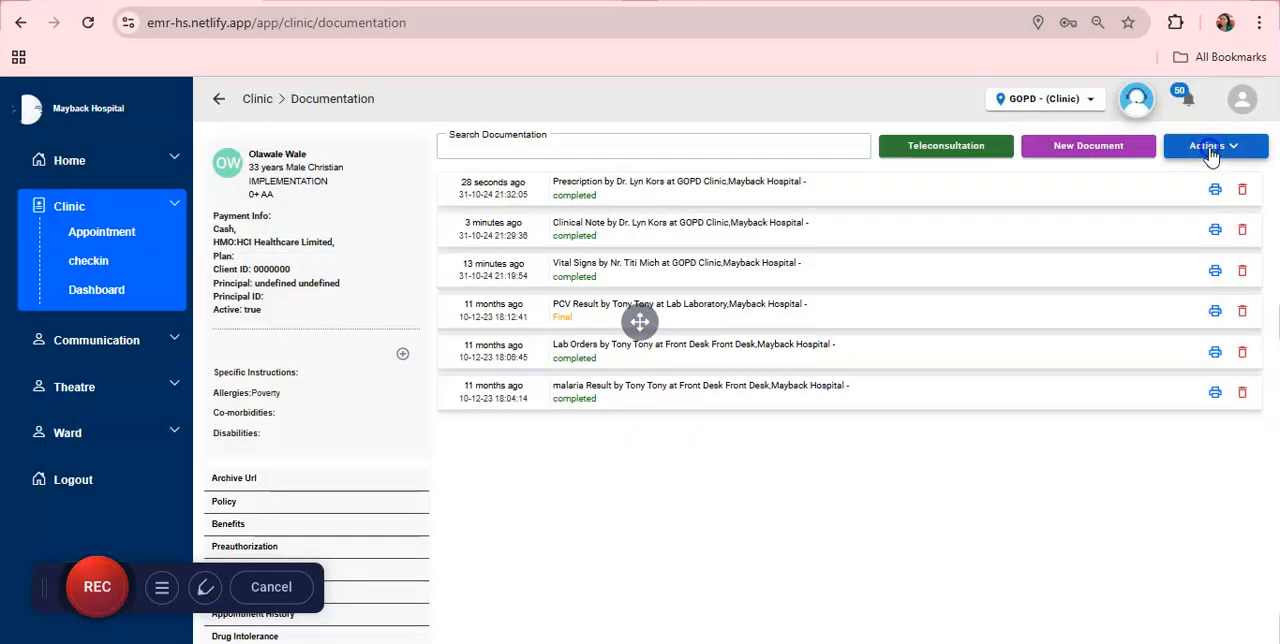
Step: Create a Laboratory Request for the service "Malaria test" at the In-house laboratory with billing applied, submit it and close the laboratory orders
left_click(1210, 150)
left_click(1207, 222)
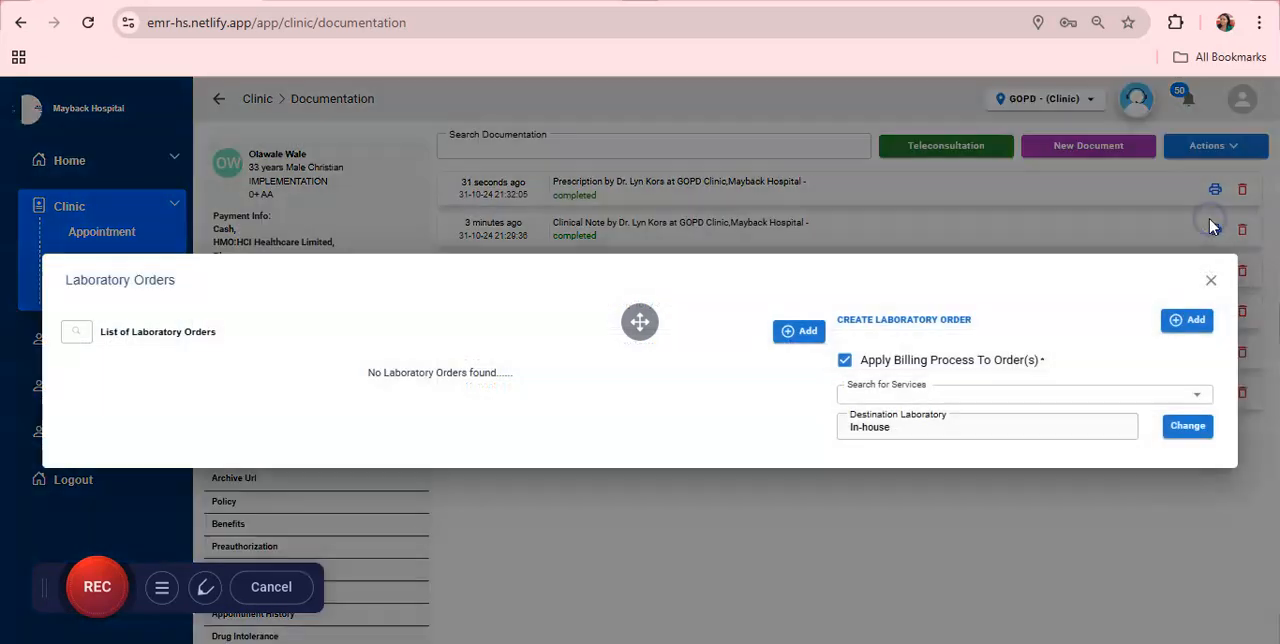
left_click(938, 397)
type("malari")
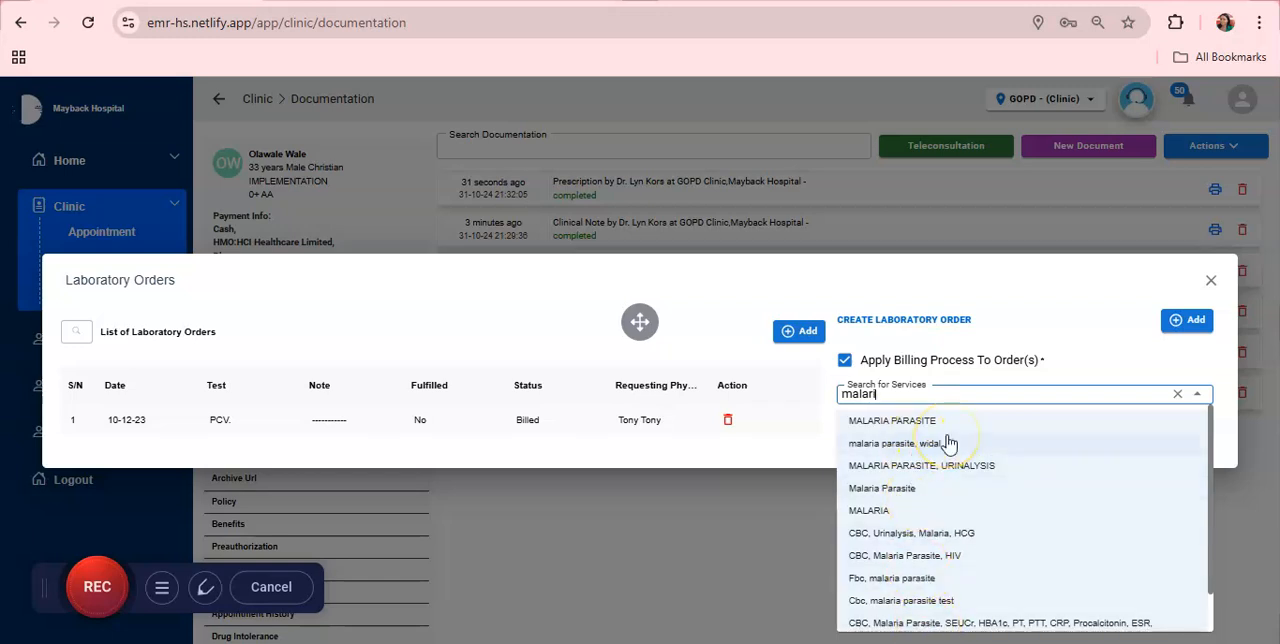
type("a ")
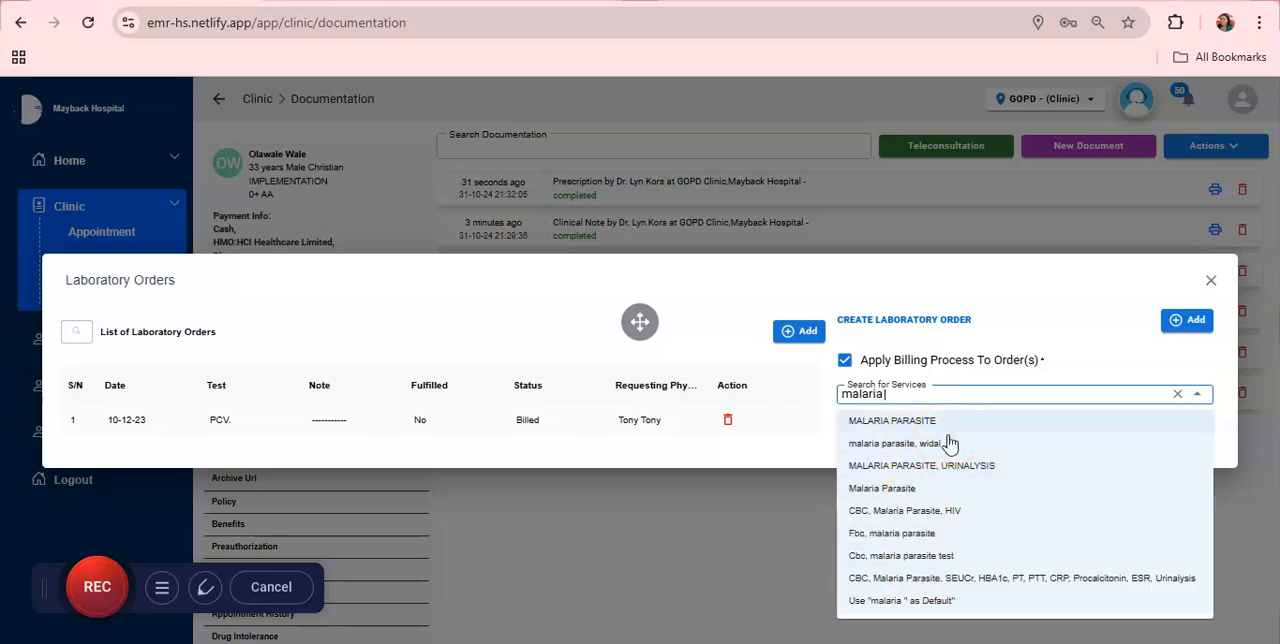
type("tes")
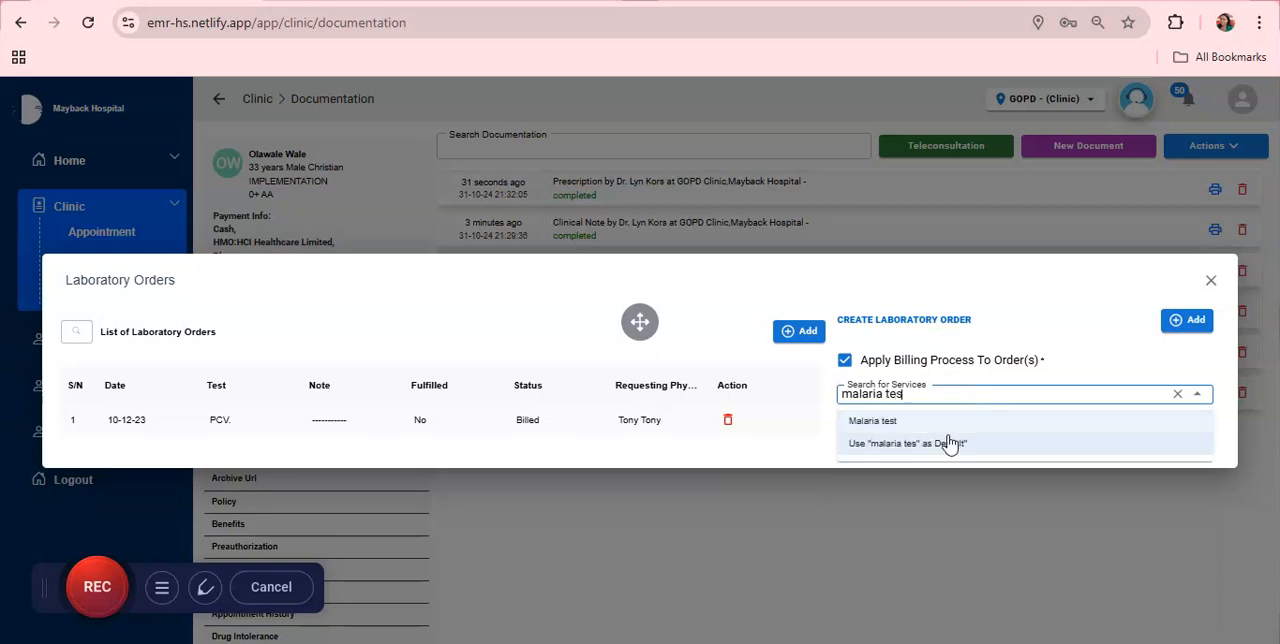
left_click(920, 421)
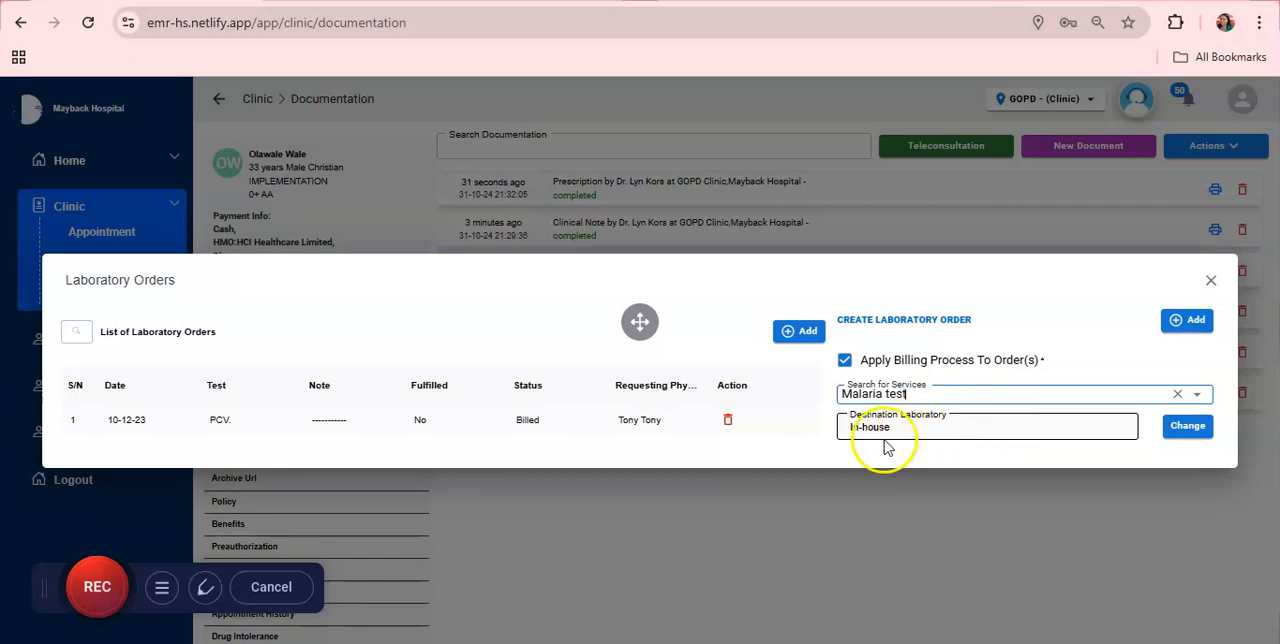
left_click(1188, 324)
left_click(1183, 490)
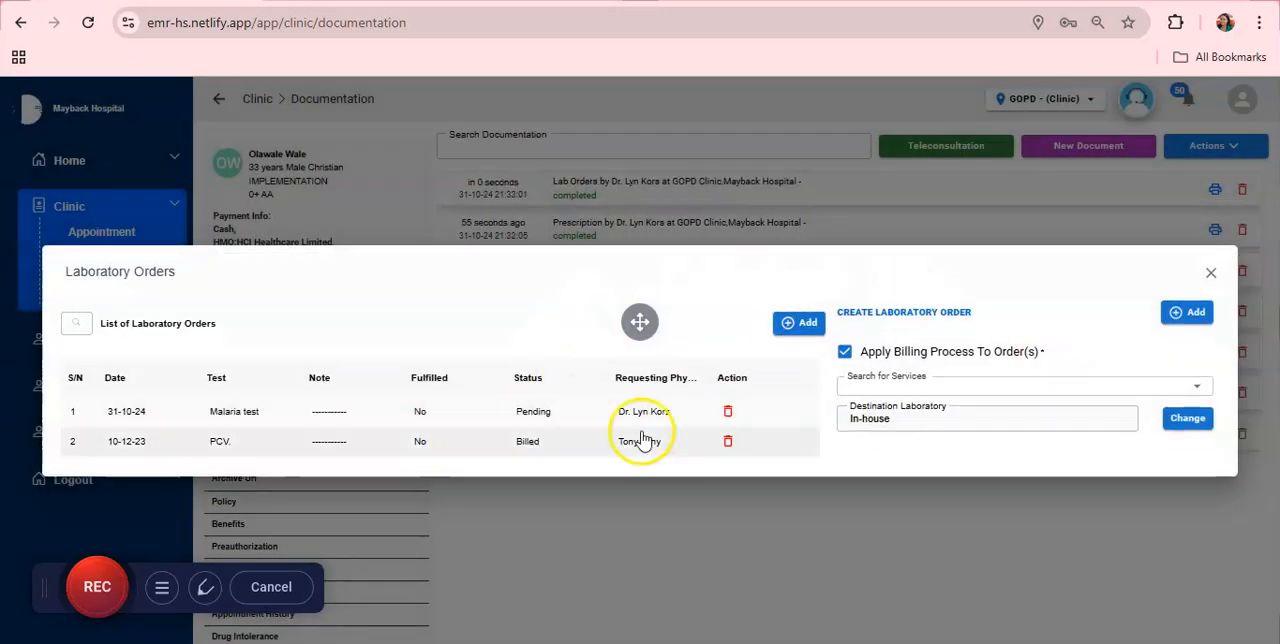
left_click(1213, 278)
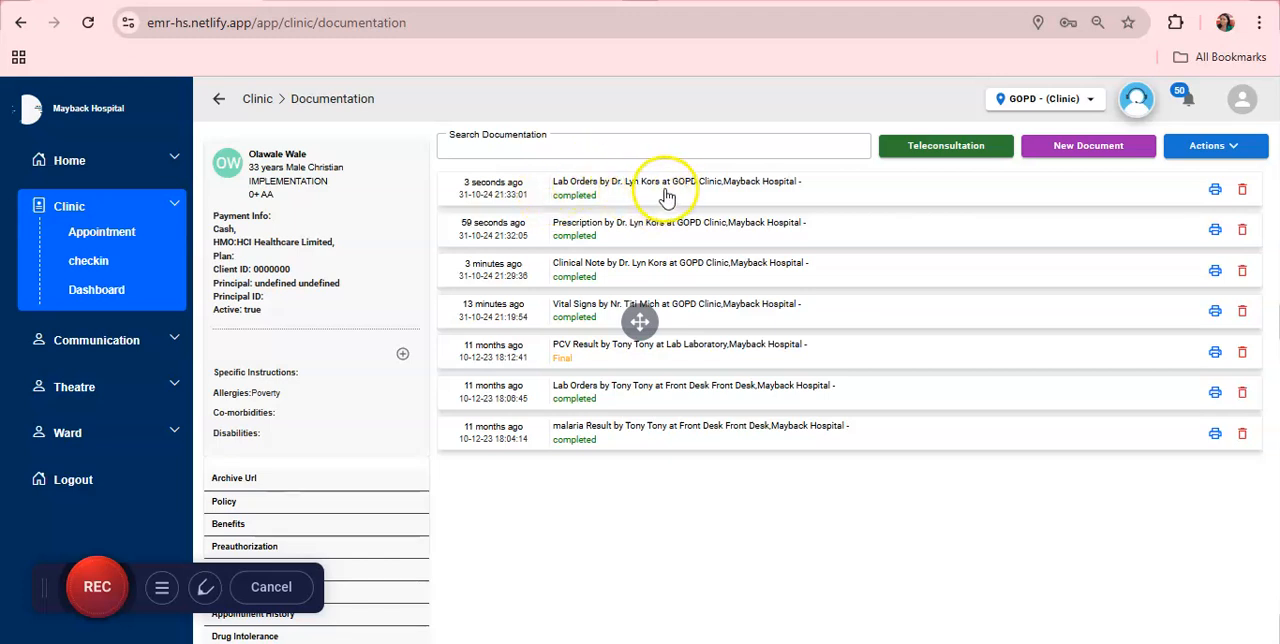
Step: Preview the newest Lab Orders document for printing, cancel the print, and expand the document to review its tests before collapsing it
left_click(1214, 196)
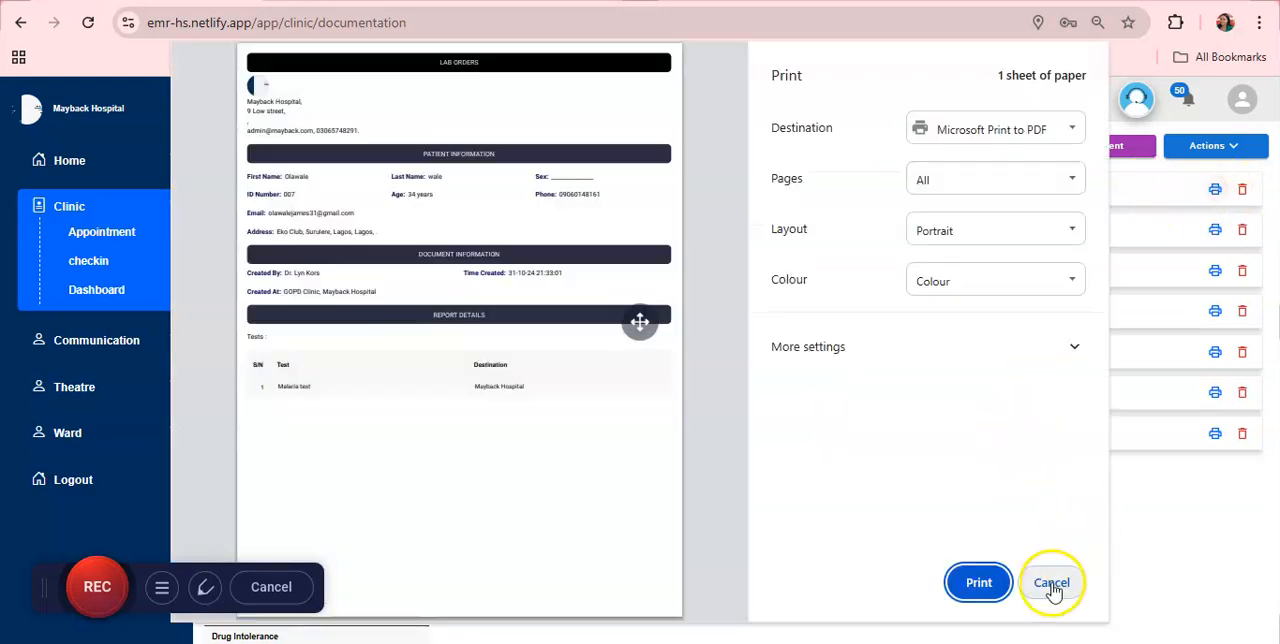
left_click(1051, 582)
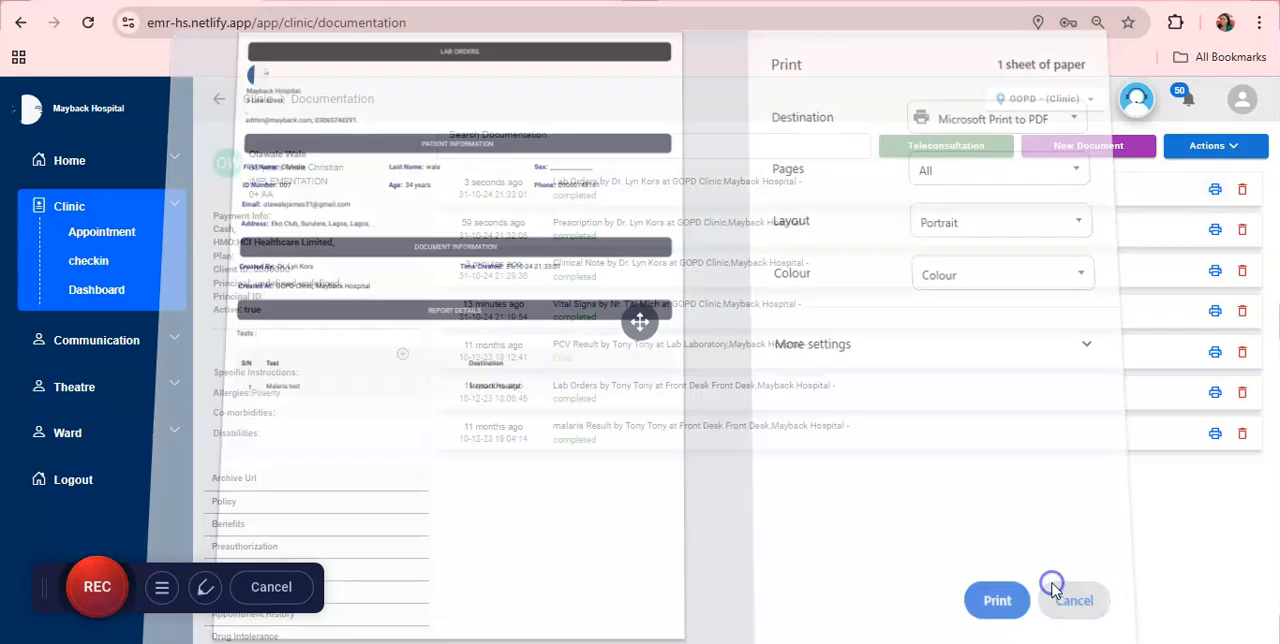
left_click(610, 188)
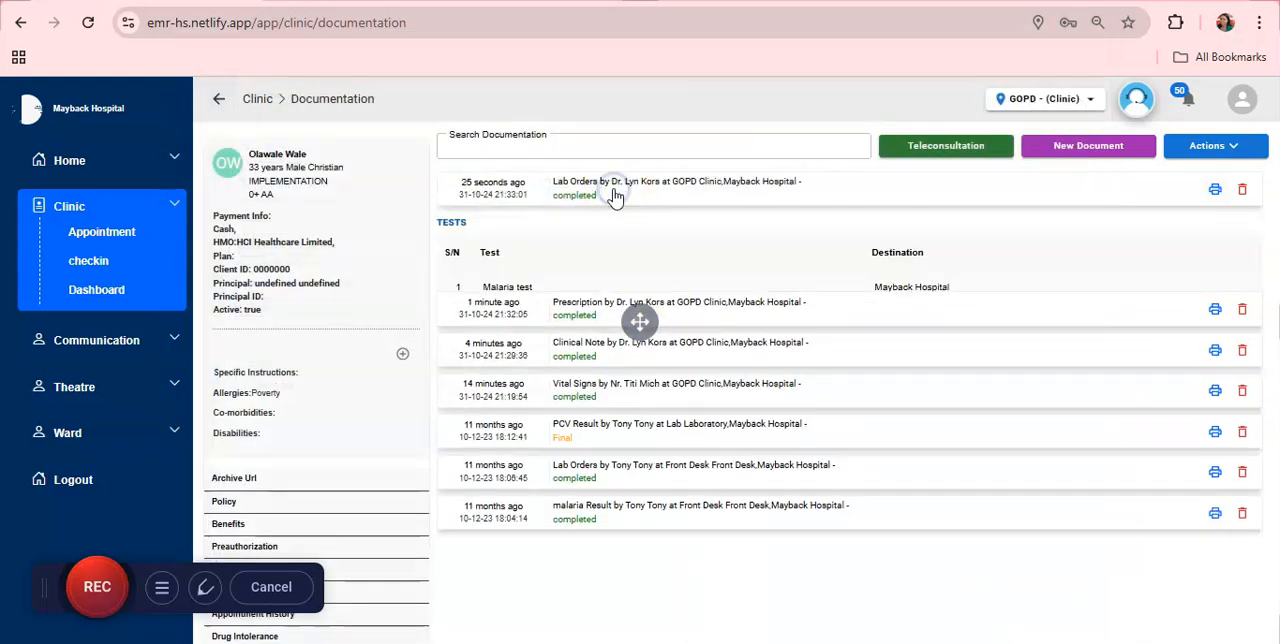
left_click(717, 181)
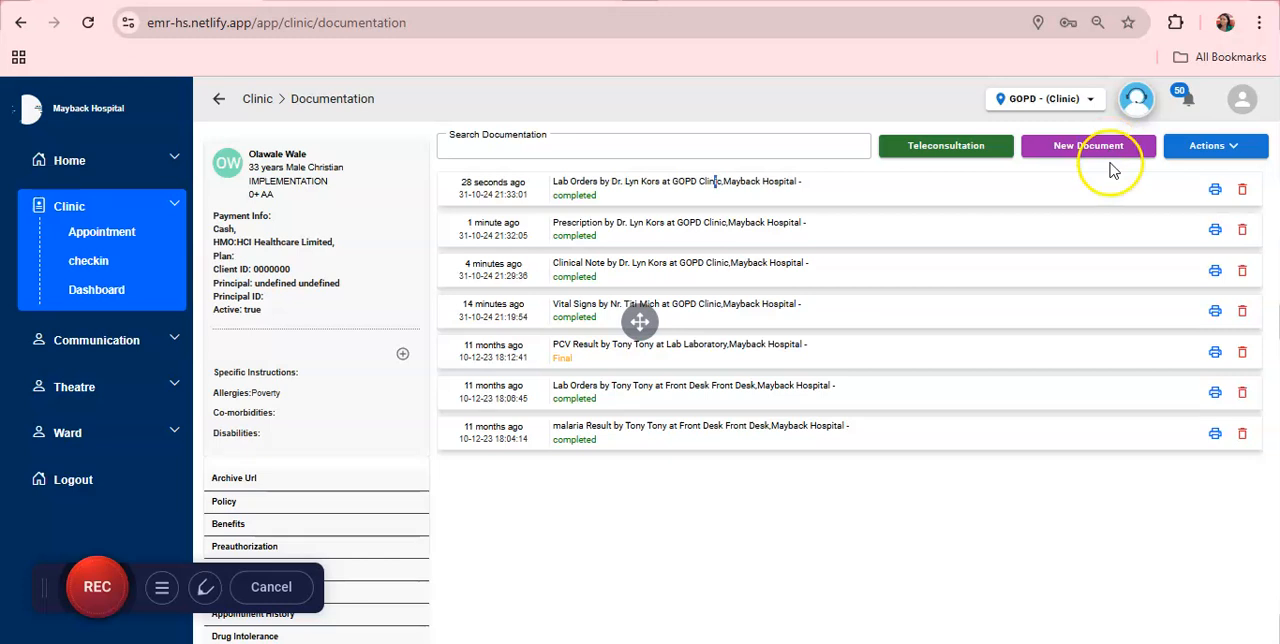
Step: Bring up the Upload New Document form to view its fields and close it without uploading a file
left_click(1190, 147)
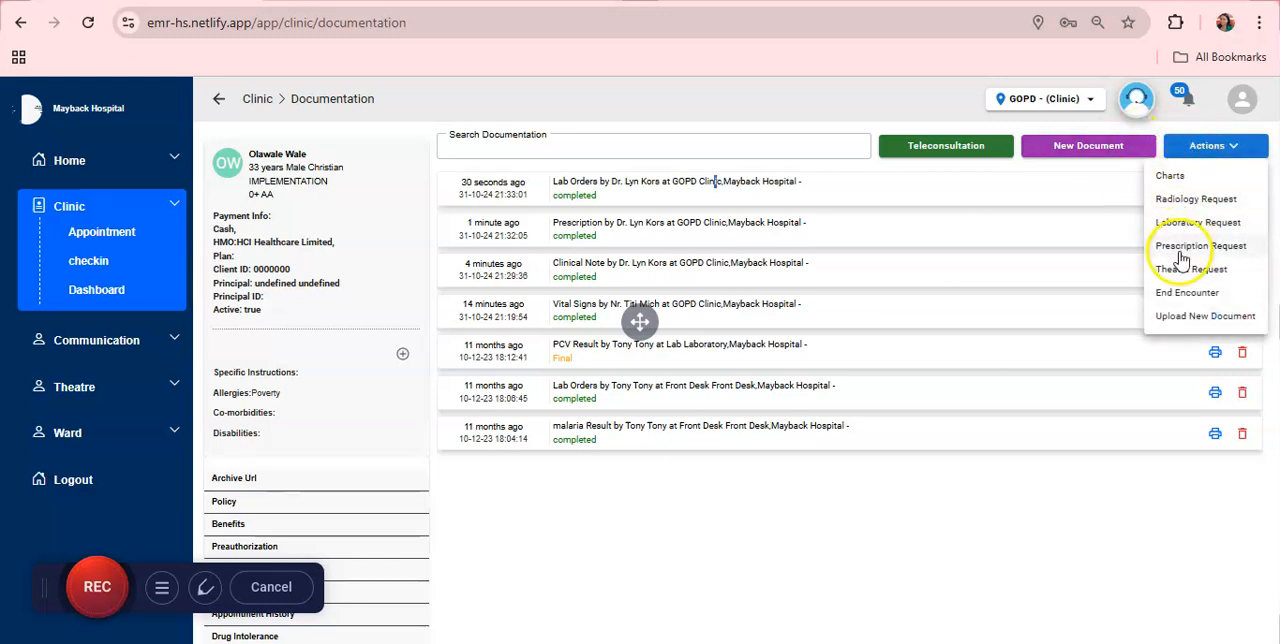
left_click(1197, 318)
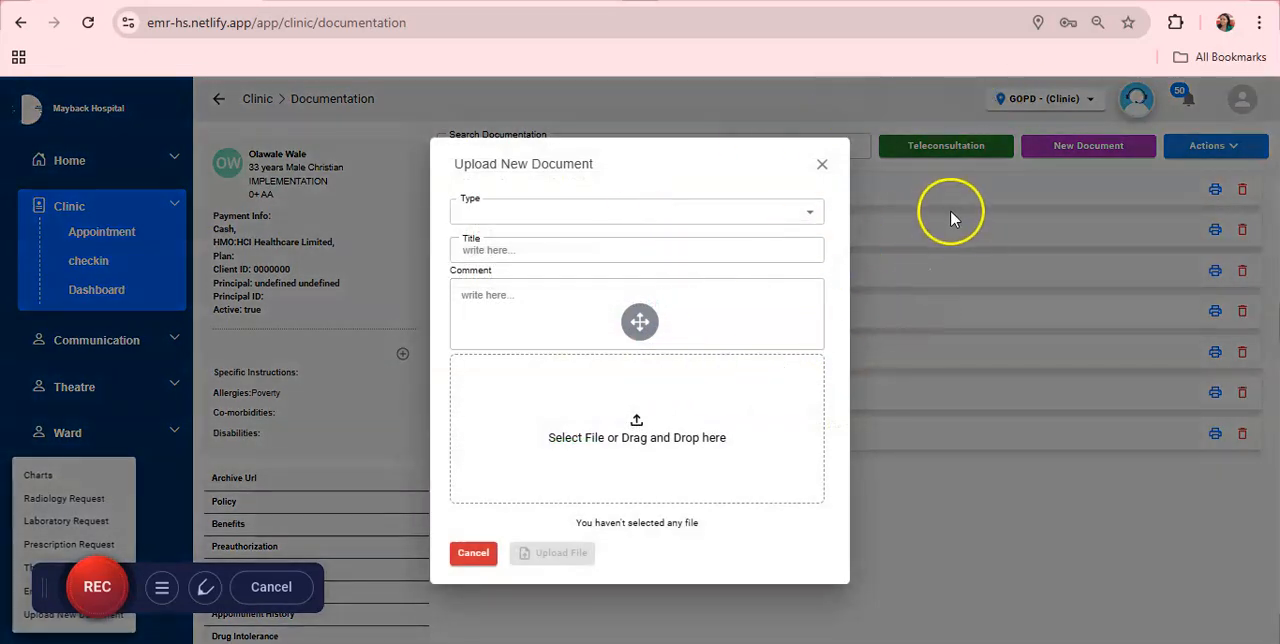
left_click(822, 164)
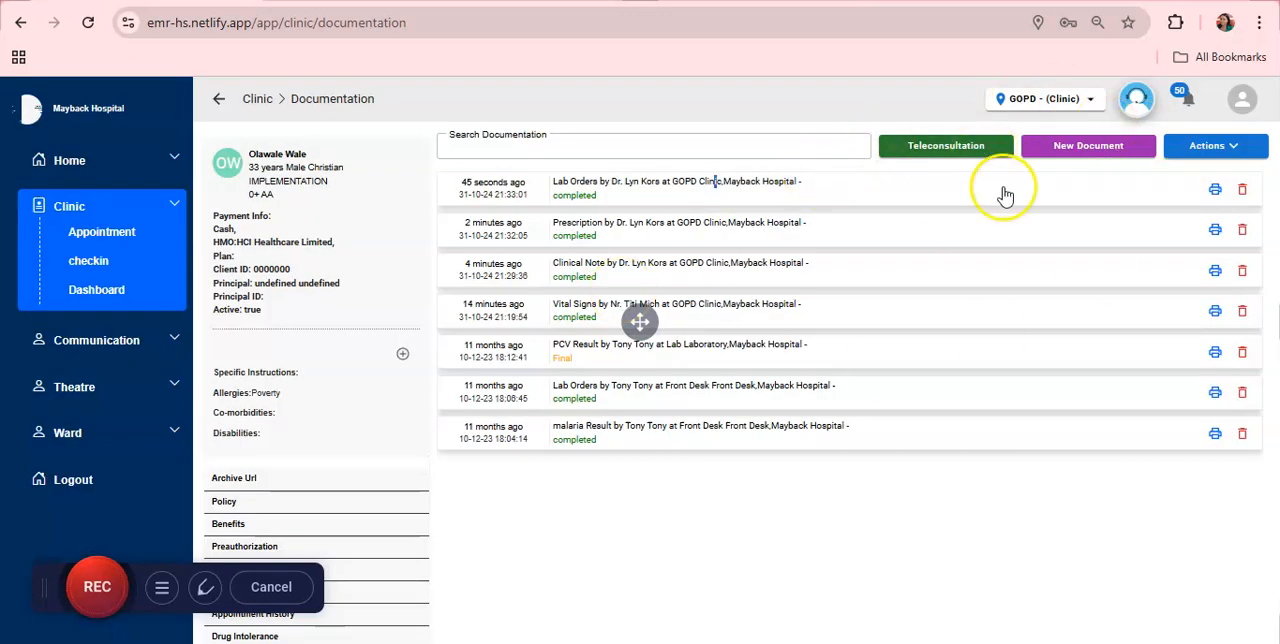